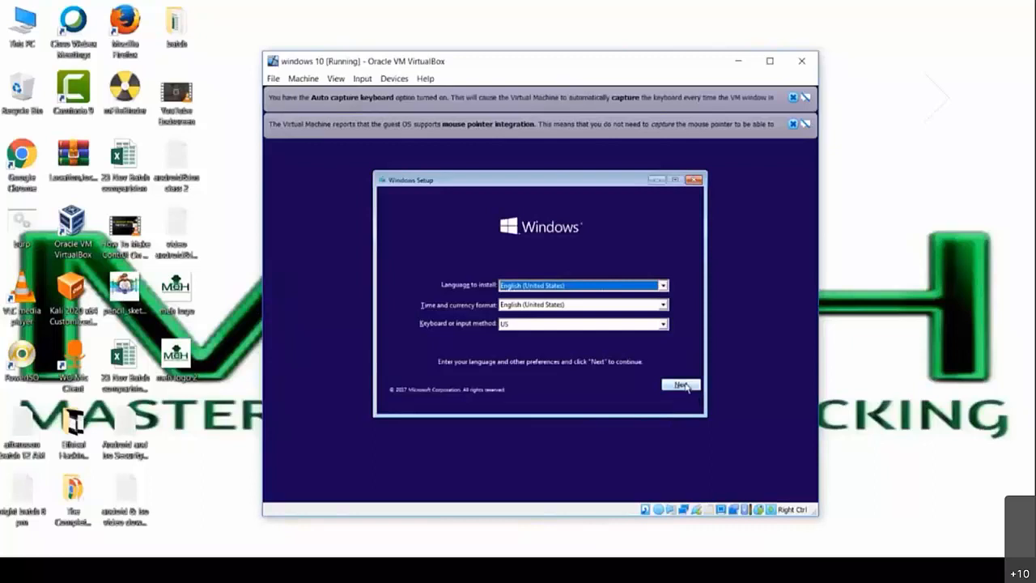
# - Start the Windows installation with English (United States) and the US keyboard, and accept the license terms
pyautogui.click(684, 386)
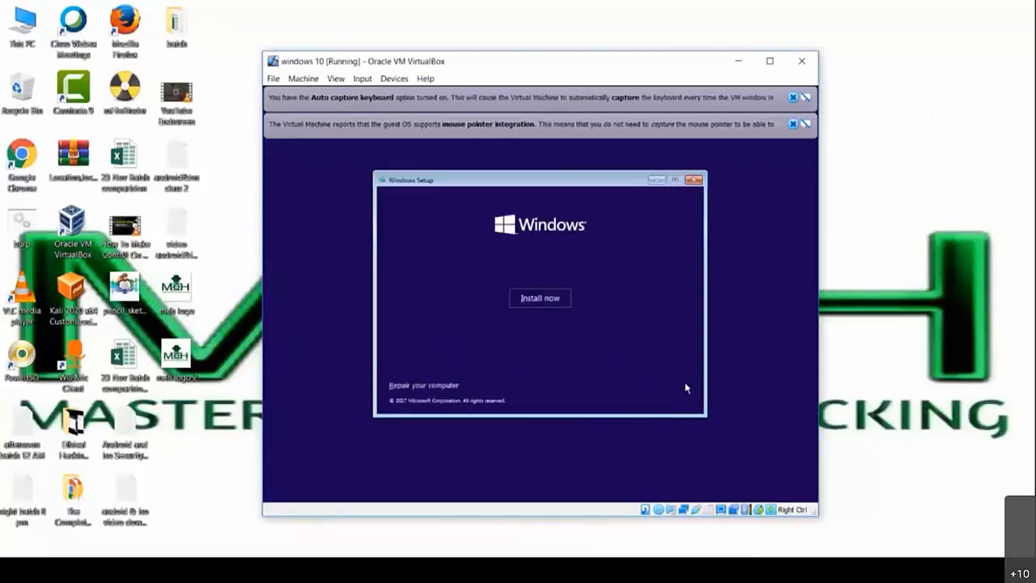
pyautogui.click(530, 299)
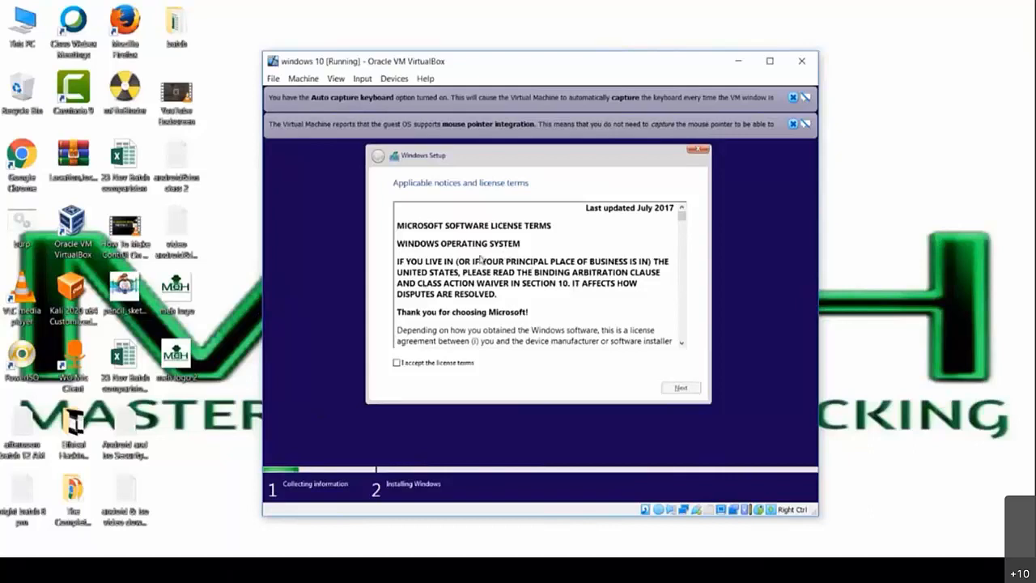
pyautogui.click(398, 363)
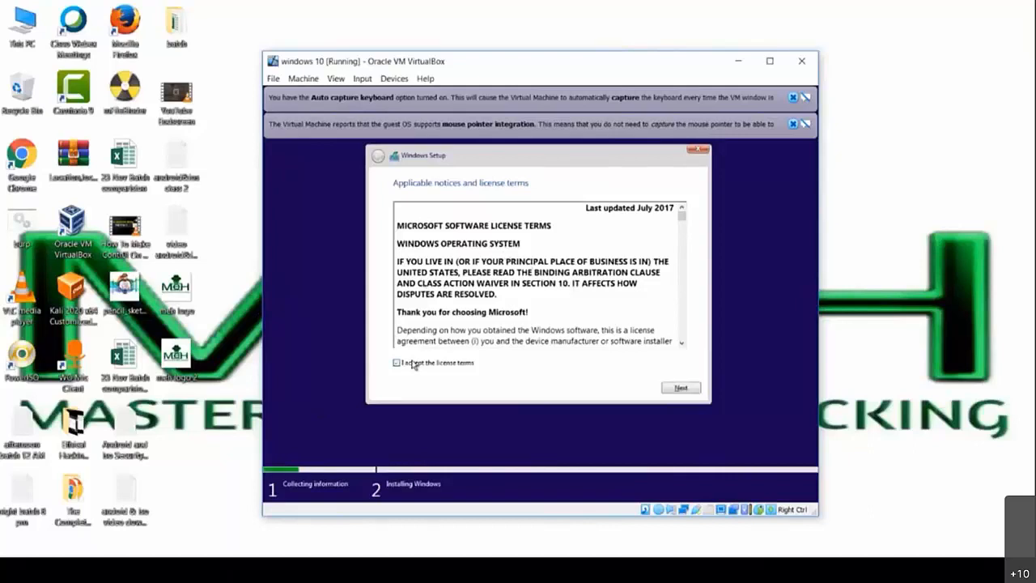
pyautogui.click(678, 387)
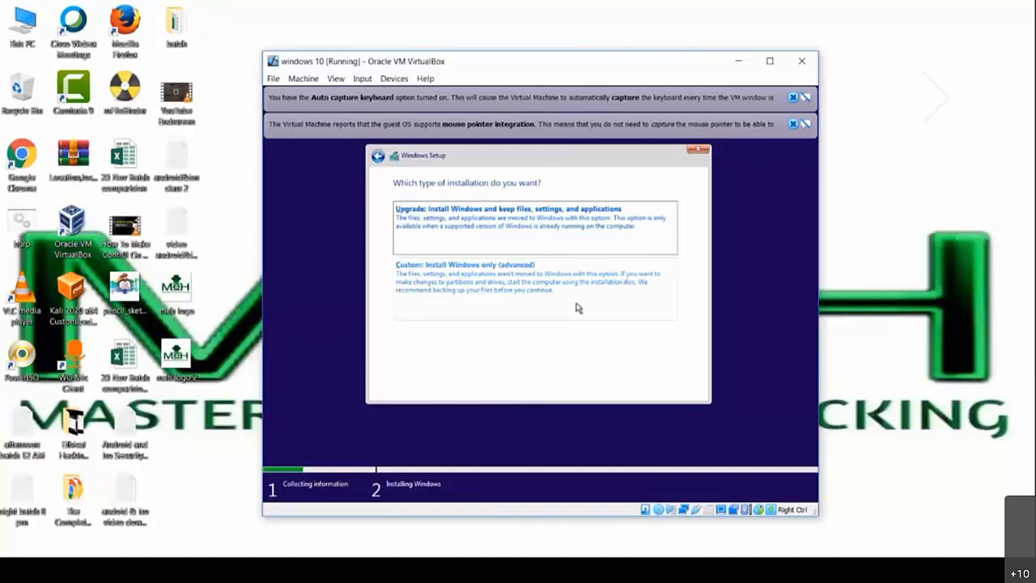
# - Run a custom Windows installation onto a new 51200 MB partition created from Drive 0's unallocated space
pyautogui.click(565, 299)
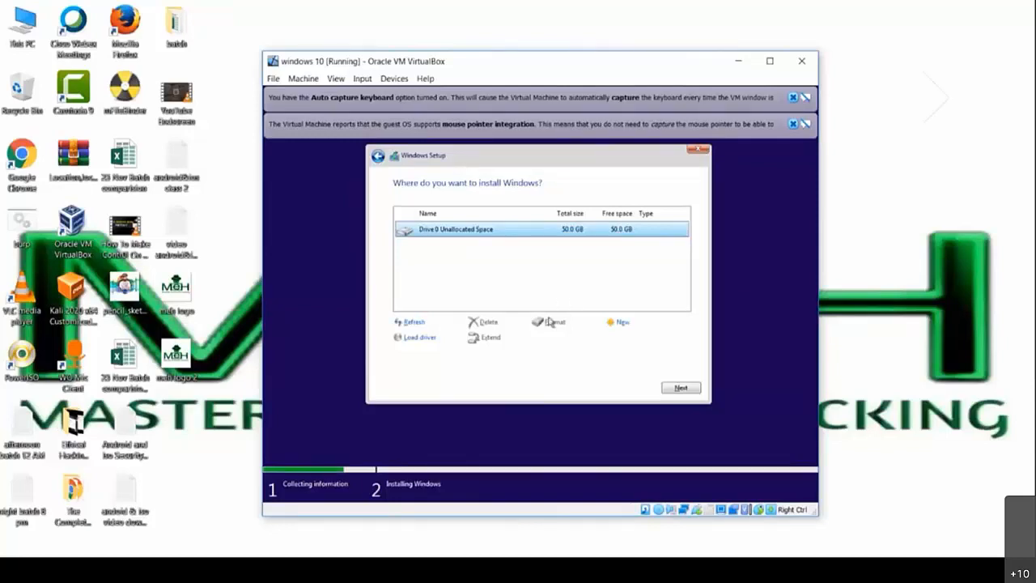
pyautogui.click(620, 326)
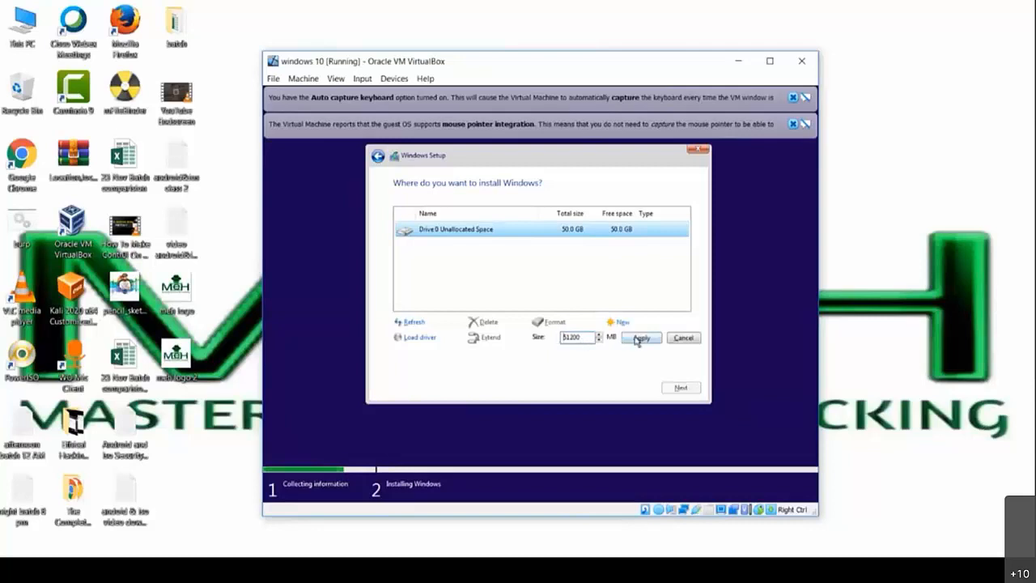
pyautogui.click(587, 340)
pyautogui.click(639, 338)
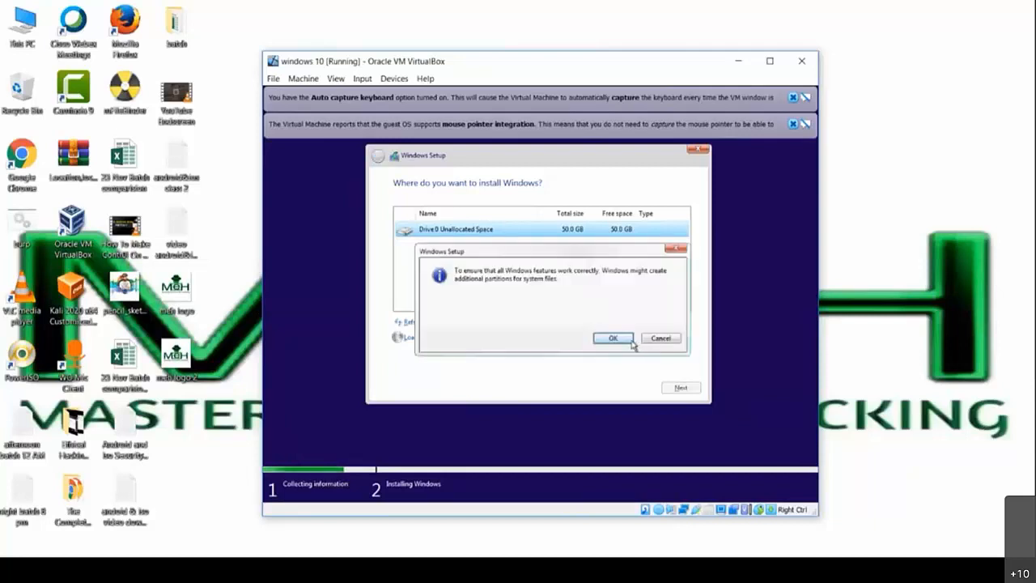
pyautogui.click(617, 340)
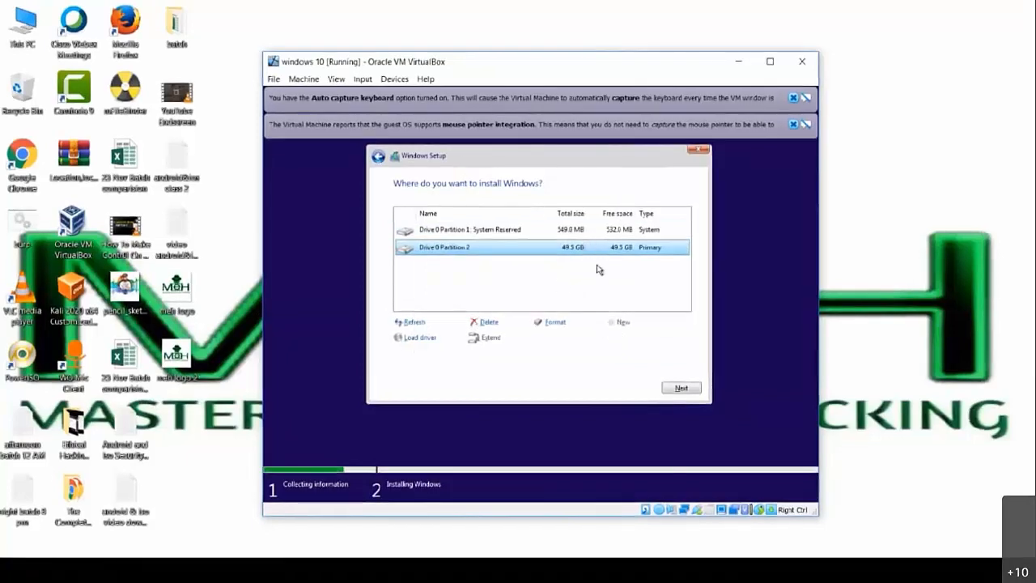
pyautogui.click(681, 389)
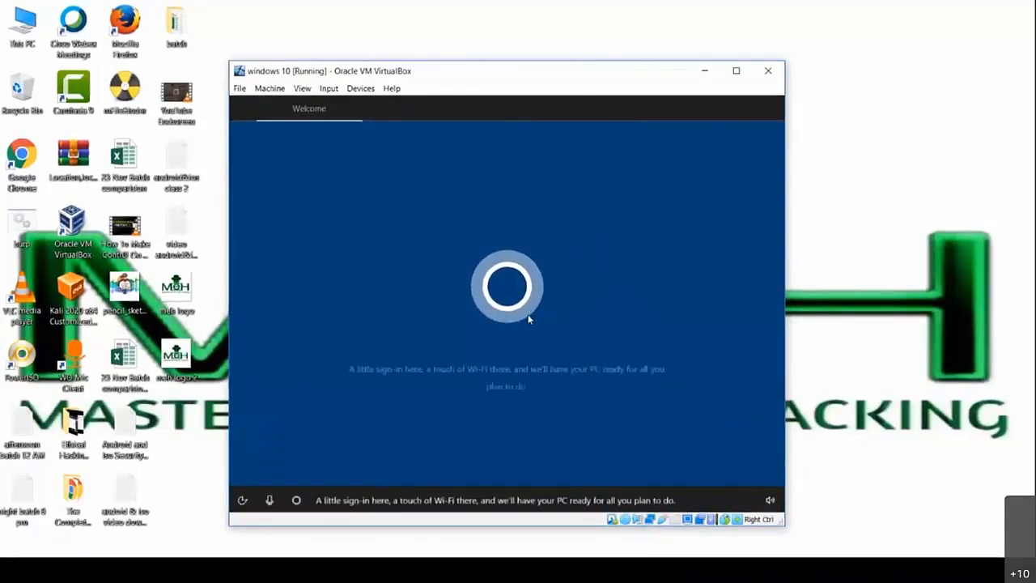
# - Raise the speaker volume of the setup assistant to 100
pyautogui.click(770, 500)
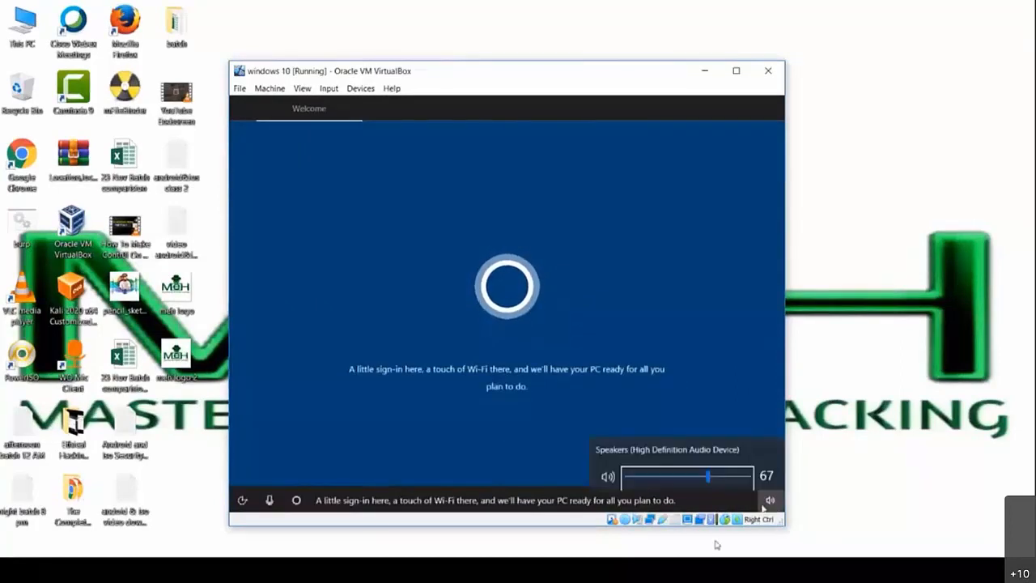
pyautogui.moveTo(718, 479); pyautogui.dragTo(760, 476)
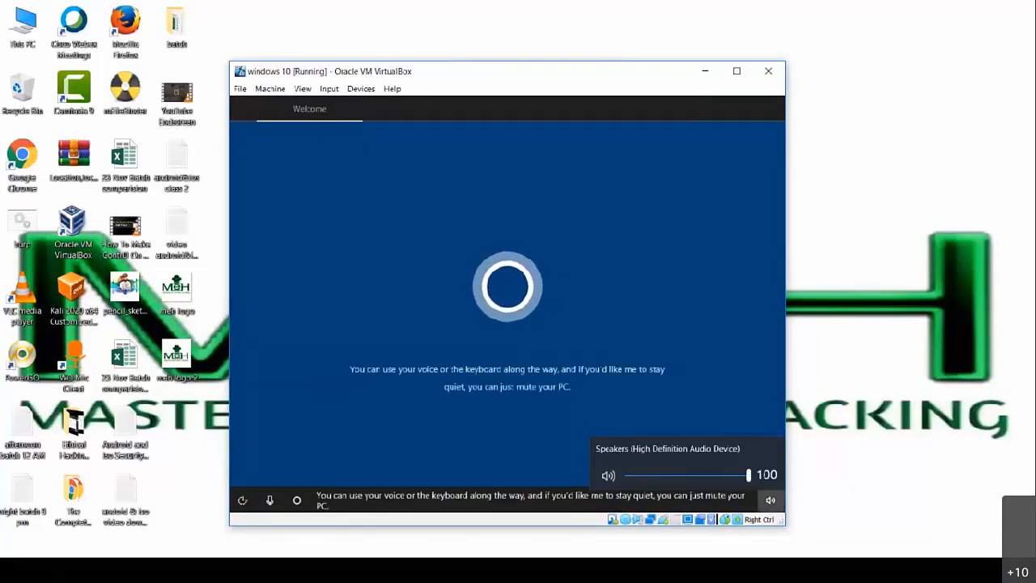
pyautogui.click(772, 500)
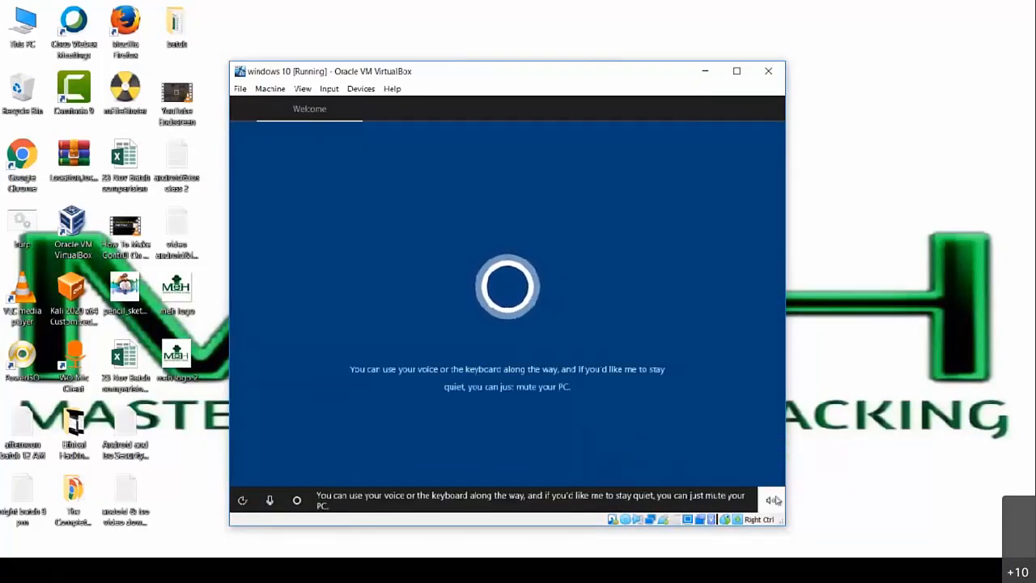
# - Silence the setup assistant by lowering the speaker volume to 0
pyautogui.click(772, 501)
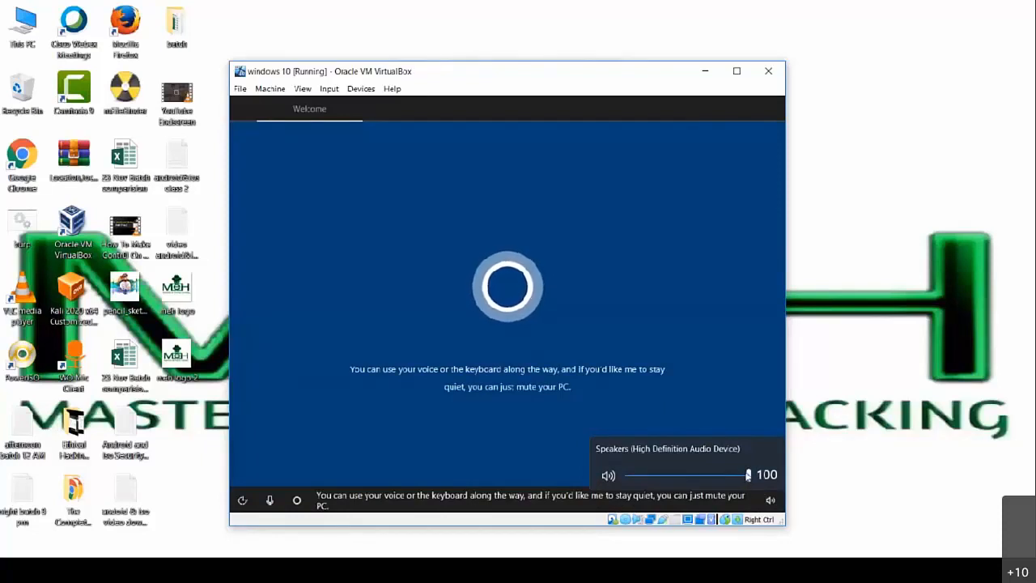
pyautogui.moveTo(746, 476); pyautogui.dragTo(542, 471)
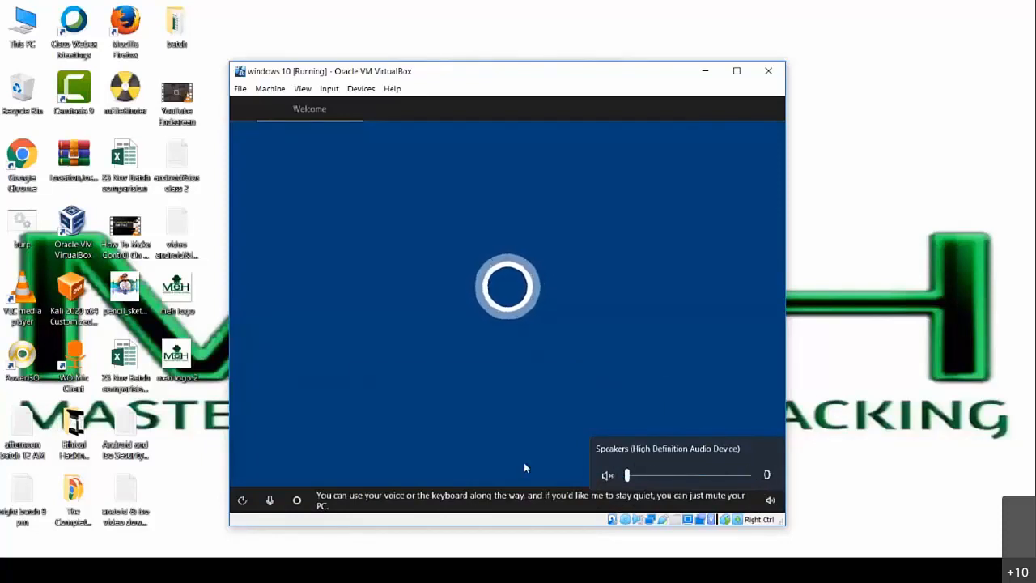
pyautogui.click(524, 462)
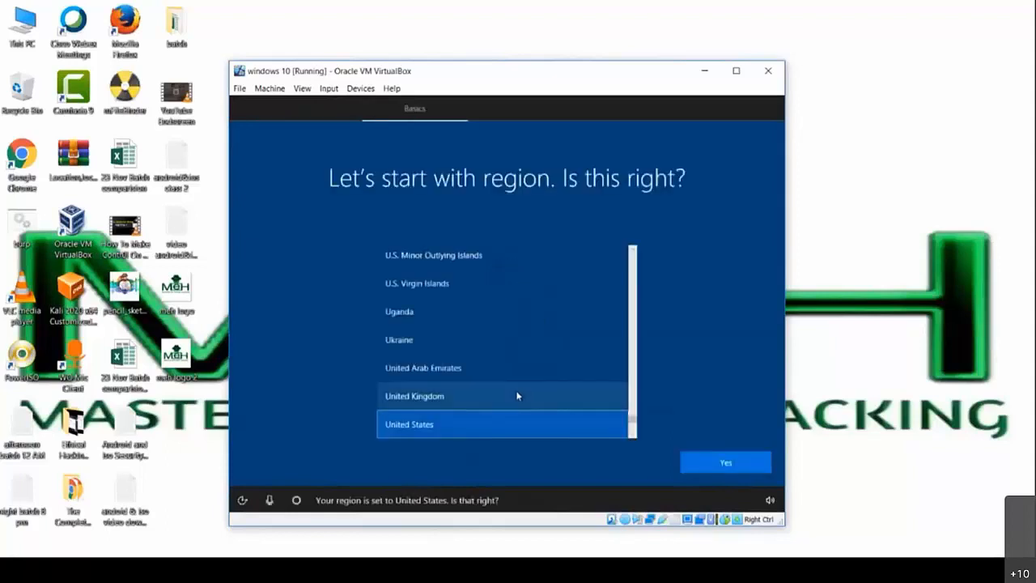
# - Set the region to India and confirm it
pyautogui.click(632, 253)
pyautogui.moveTo(633, 253); pyautogui.dragTo(632, 254)
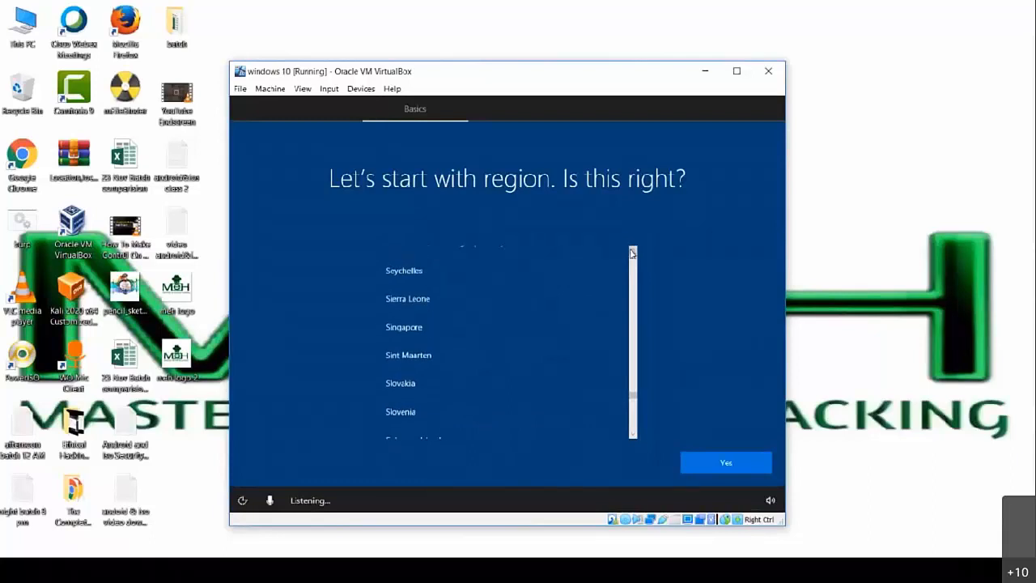
pyautogui.moveTo(632, 253); pyautogui.dragTo(632, 254)
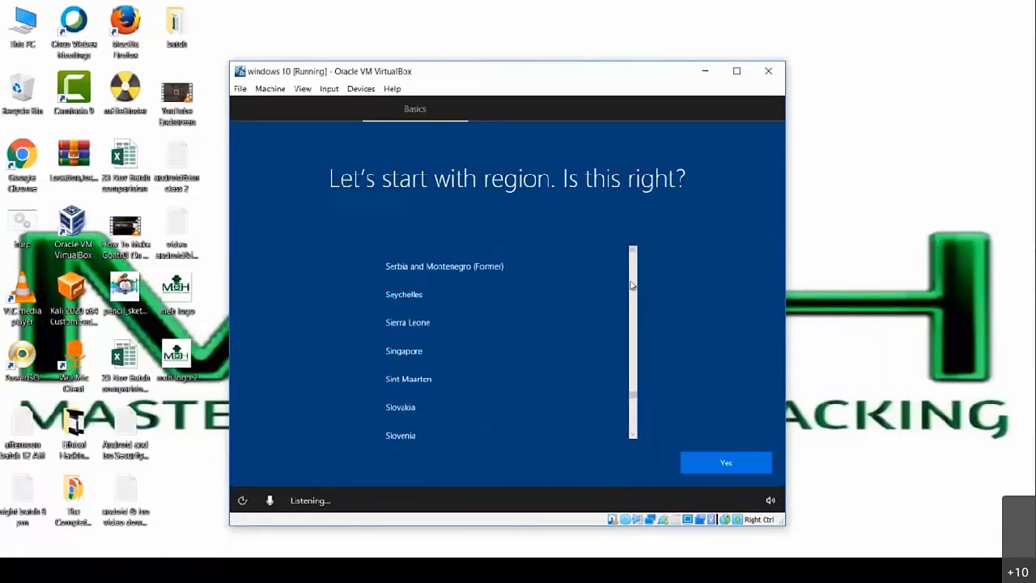
pyautogui.moveTo(632, 393); pyautogui.dragTo(631, 330)
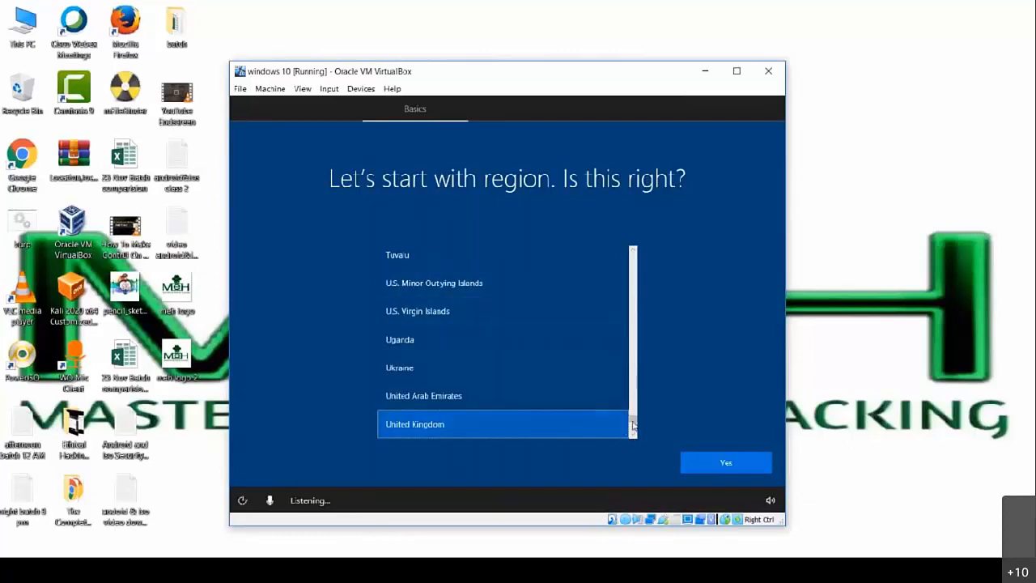
pyautogui.moveTo(632, 424); pyautogui.dragTo(624, 331)
pyautogui.click(536, 312)
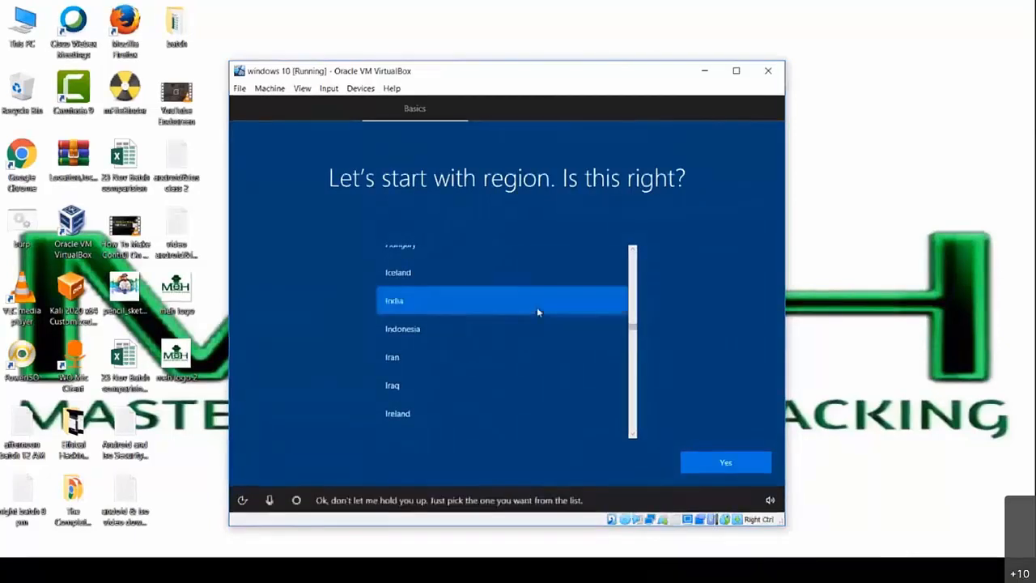
pyautogui.click(728, 462)
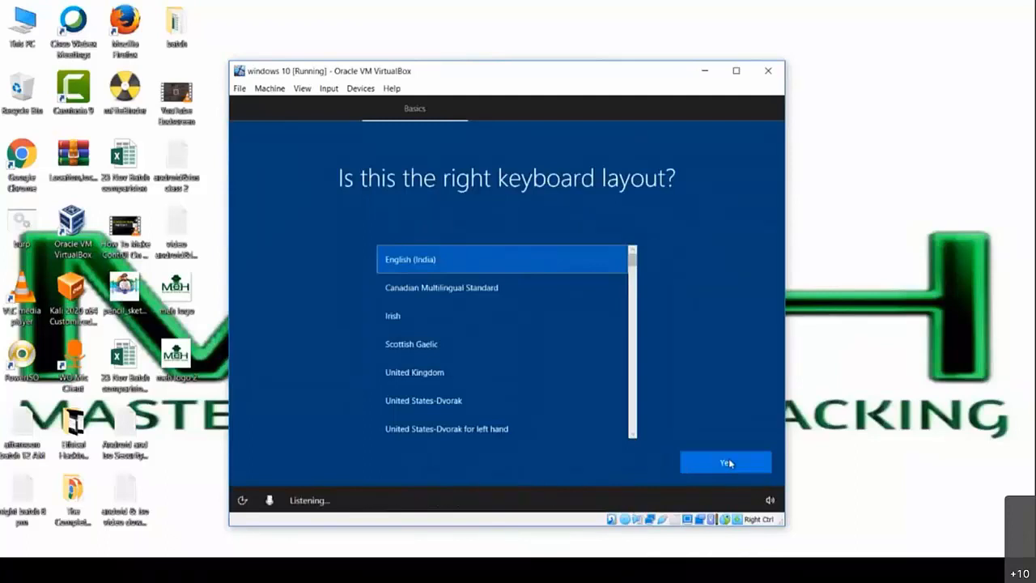
# - Accept the English (India) keyboard layout without a second layout, and skip the network connection
pyautogui.click(729, 463)
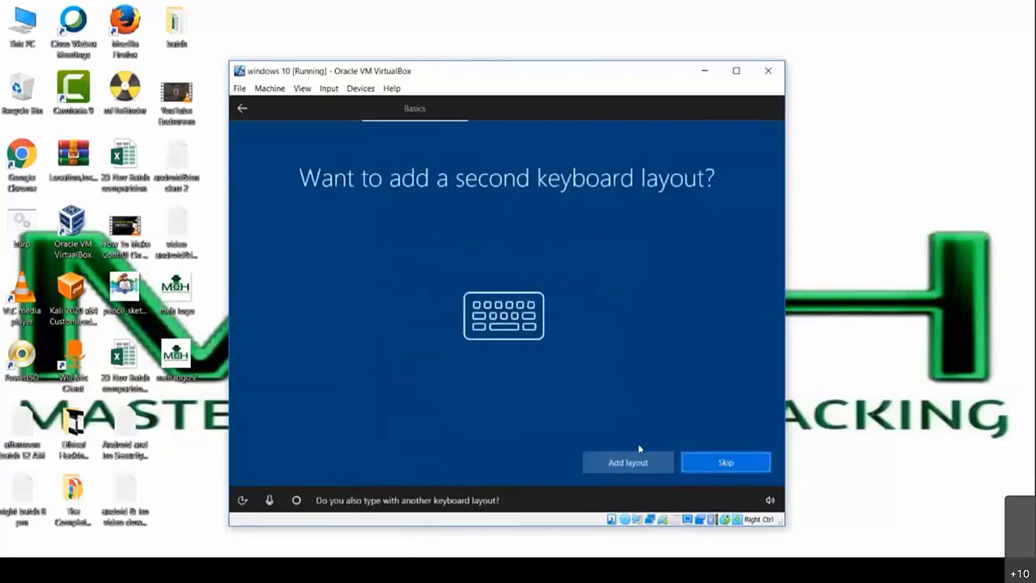
pyautogui.click(725, 463)
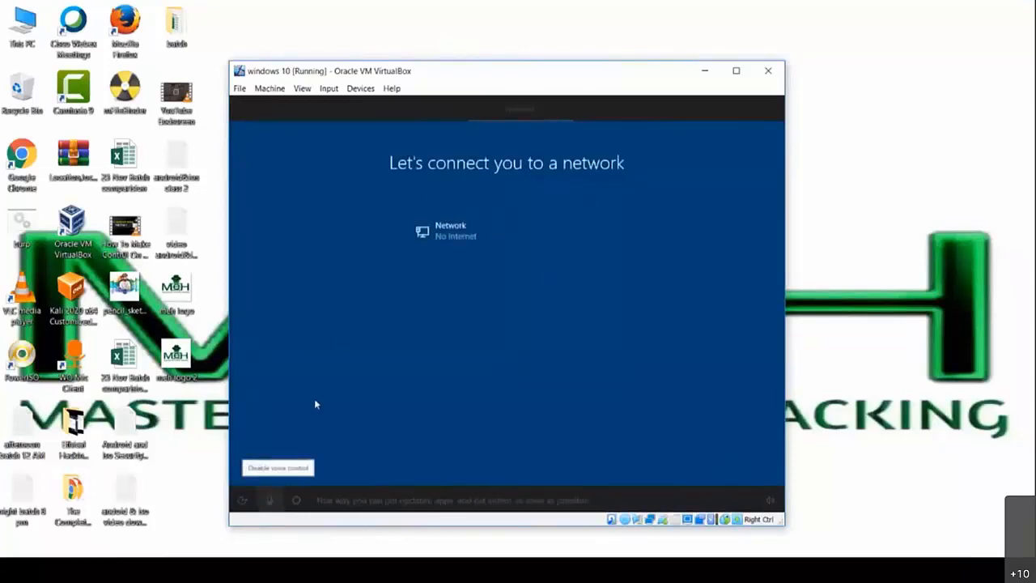
pyautogui.click(274, 471)
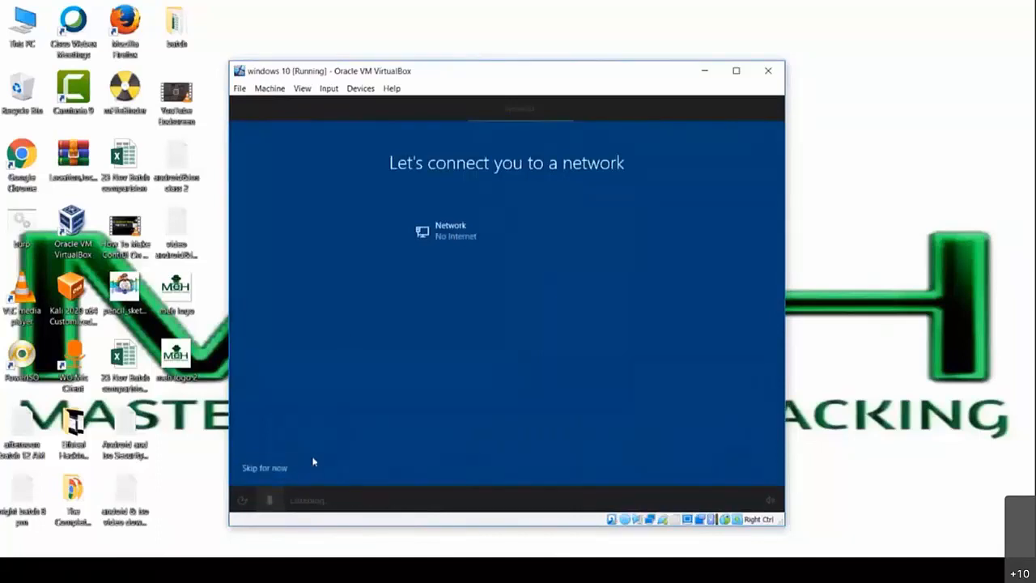
pyautogui.click(267, 467)
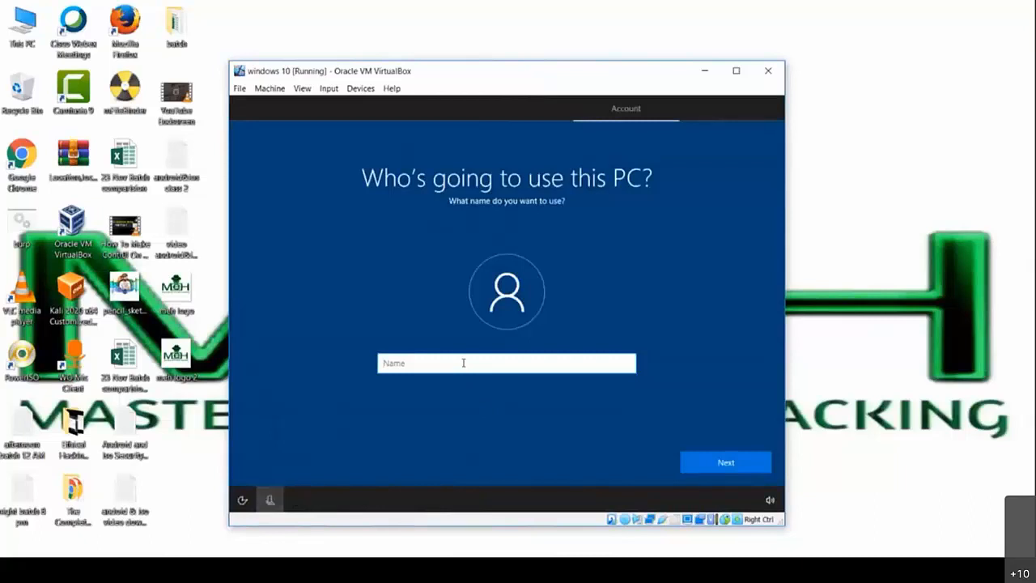
# - Create the PC's user account with the name Admin and leave its password blank
pyautogui.write('Admin')
pyautogui.click(750, 465)
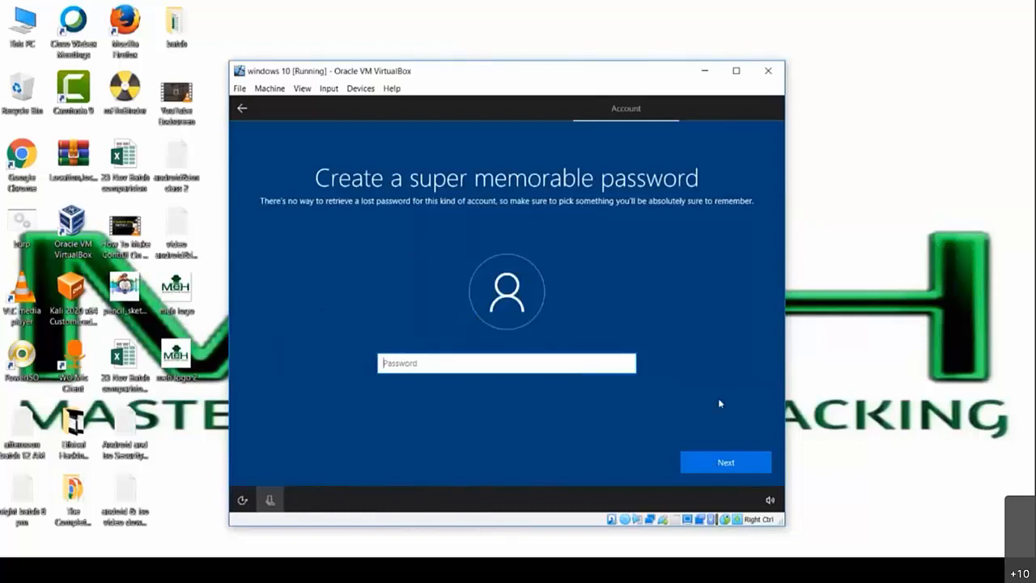
pyautogui.click(719, 466)
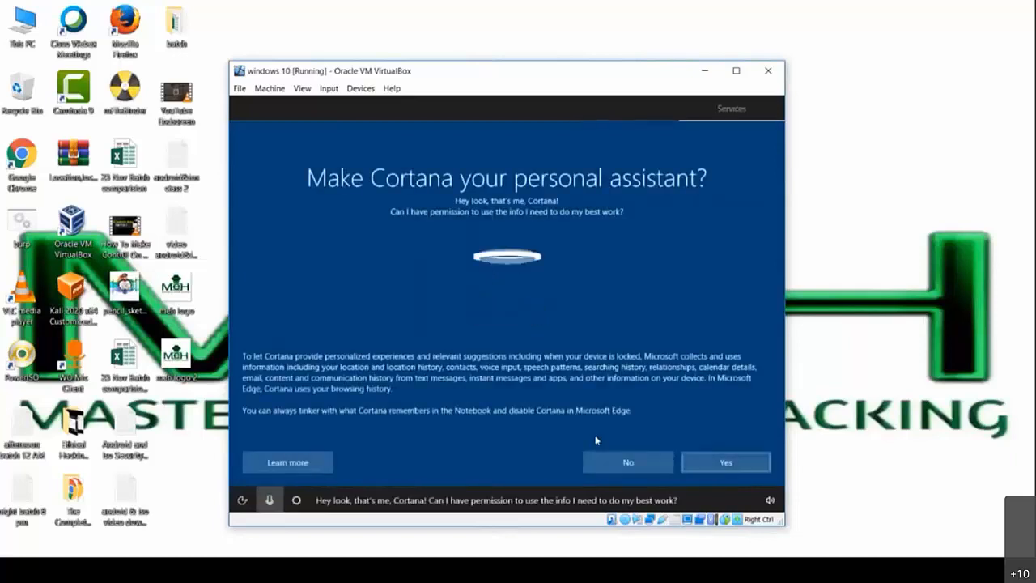
# - Decline Cortana as personal assistant and accept the default privacy settings
pyautogui.click(645, 462)
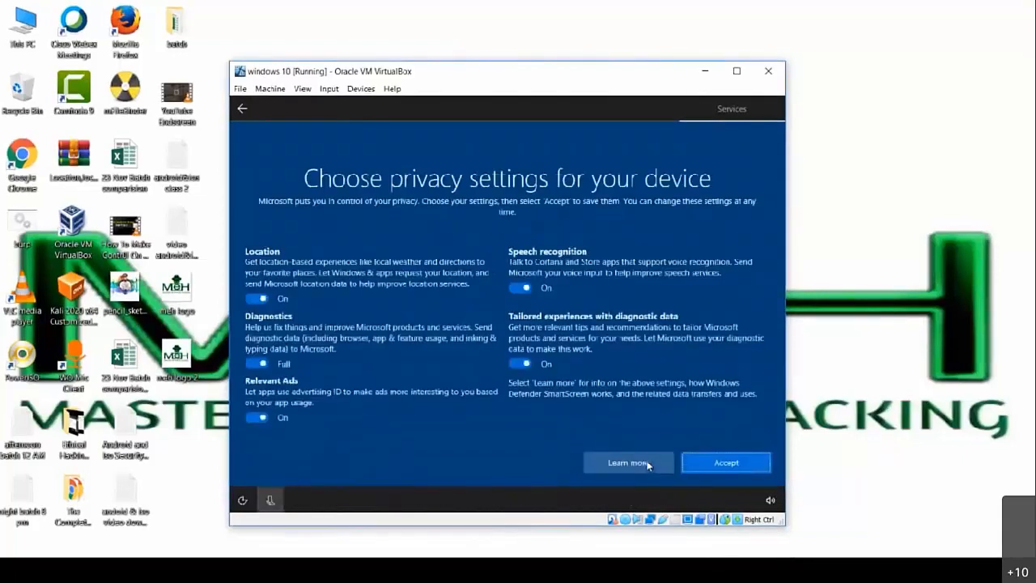
pyautogui.click(718, 468)
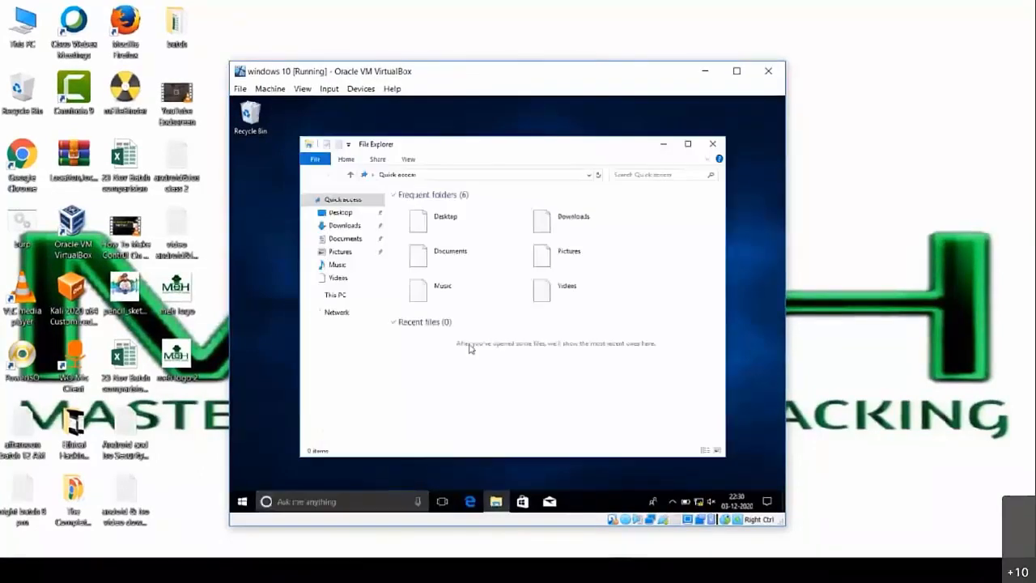
# - Close the File Explorer window and look through the Start menu's list of installed apps
pyautogui.click(713, 144)
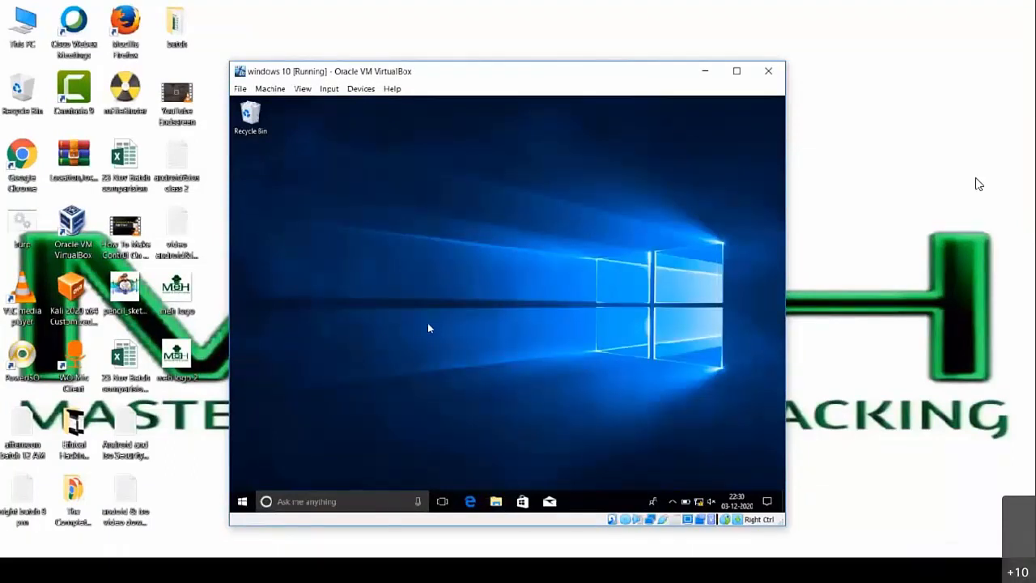
pyautogui.press('super')
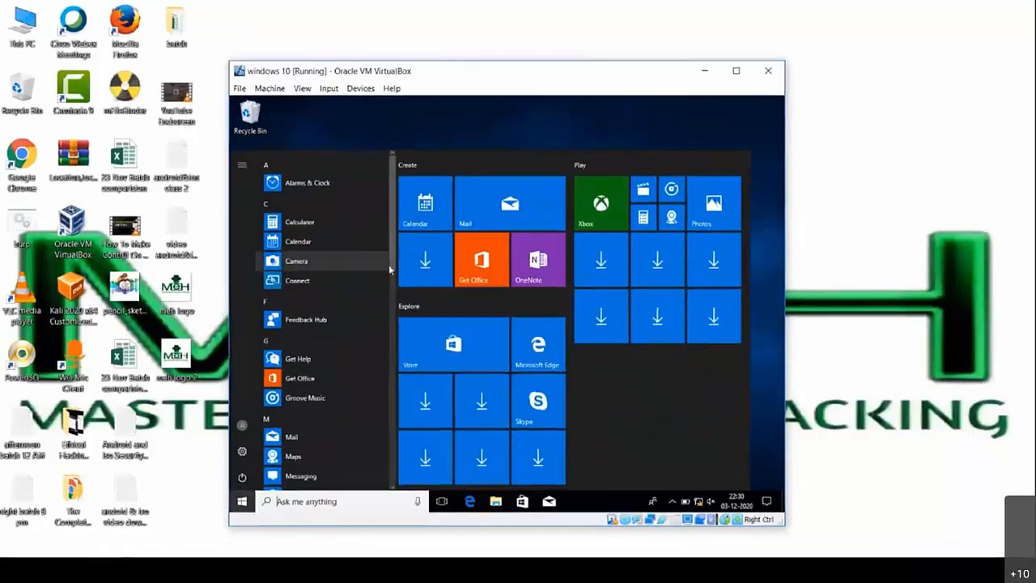
pyautogui.press('Down')
pyautogui.press('Down')
pyautogui.press('Down')
pyautogui.press('Down')
pyautogui.press('Down')
pyautogui.press('Down')
pyautogui.press('Down')
pyautogui.press('Down')
pyautogui.press('Down')
pyautogui.press('Down')
pyautogui.press('Down')
pyautogui.press('Down')
pyautogui.press('Down')
pyautogui.press('Down')
pyautogui.press('Down')
pyautogui.press('Down')
pyautogui.press('Down')
pyautogui.press('Down')
pyautogui.press('Down')
pyautogui.press('Down')
pyautogui.press('Down')
pyautogui.press('Down')
pyautogui.press('Down')
pyautogui.press('Down')
pyautogui.press('Down')
pyautogui.press('Down')
pyautogui.press('Down')
pyautogui.press('Down')
pyautogui.press('Down')
pyautogui.press('Down')
pyautogui.press('Down')
pyautogui.press('Down')
pyautogui.press('Down')
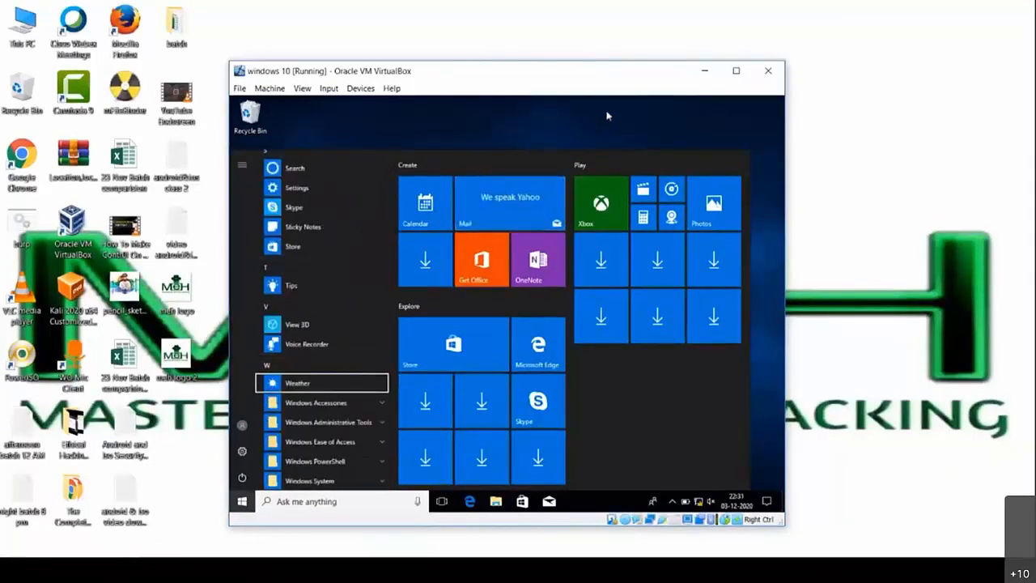
pyautogui.press('Escape')
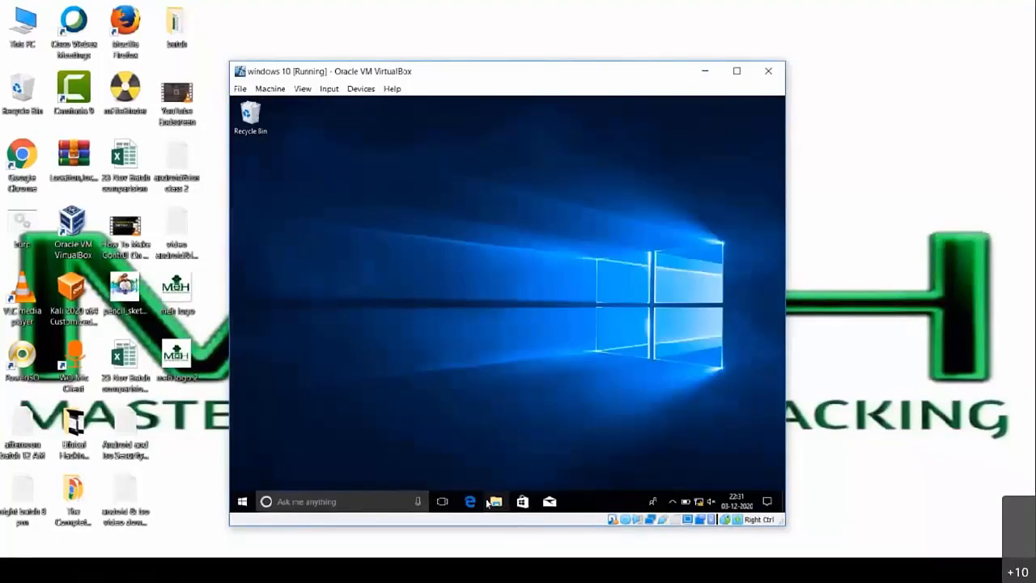
# - View the system properties of This PC and the folders on Local Disk (C:), and close File Explorer
pyautogui.click(494, 502)
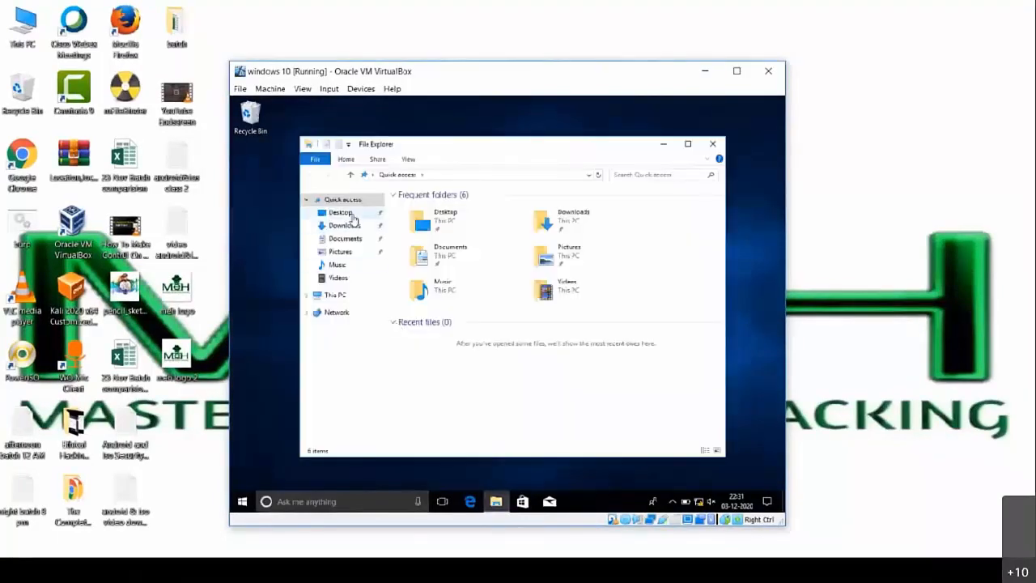
pyautogui.click(345, 298)
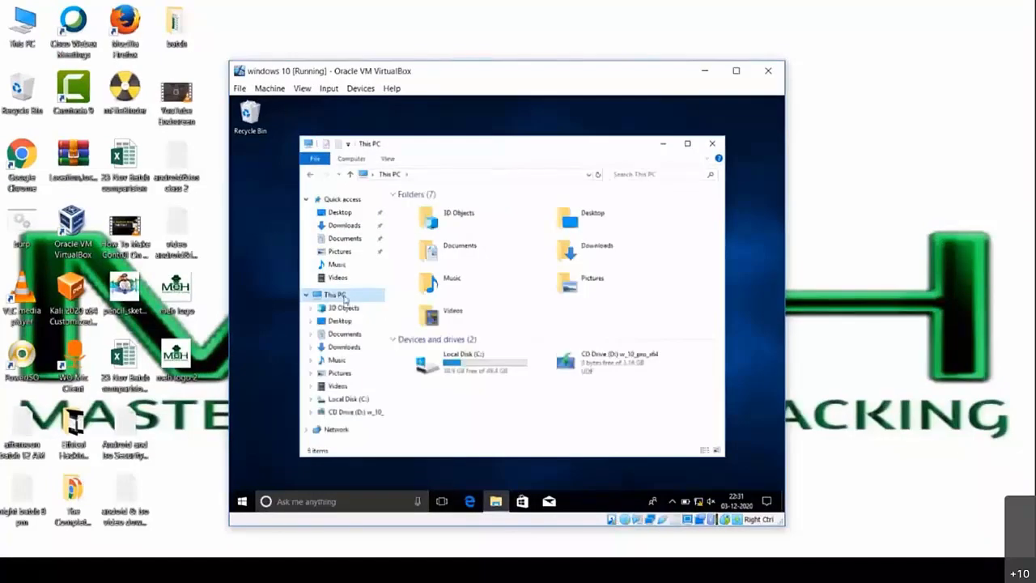
pyautogui.rightClick(344, 298)
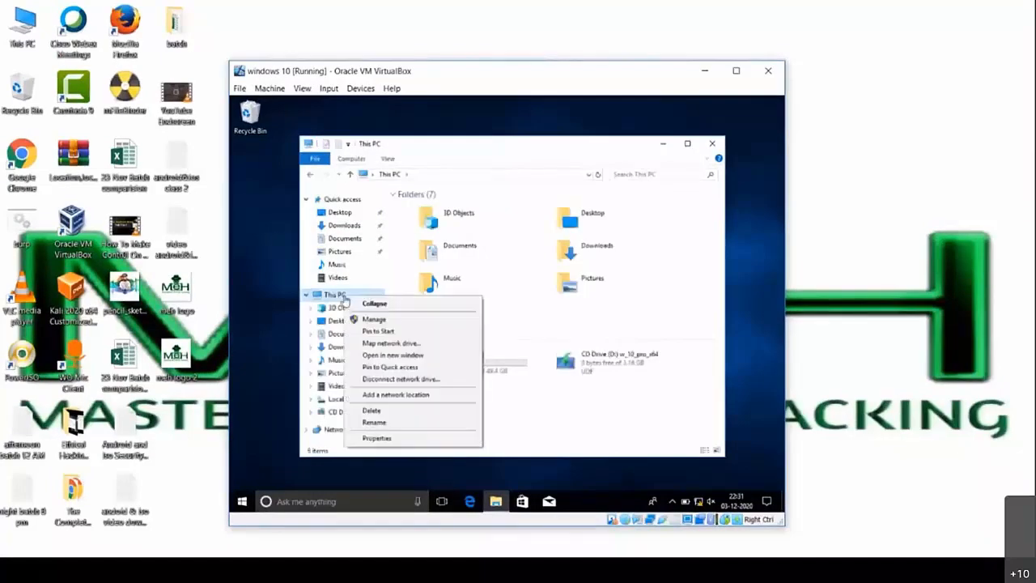
pyautogui.click(444, 438)
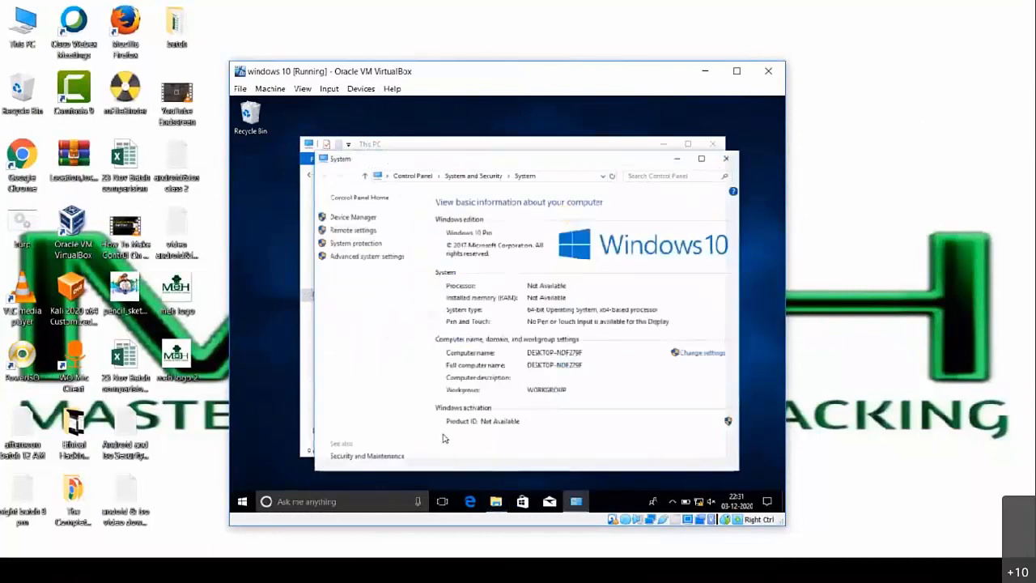
pyautogui.click(731, 160)
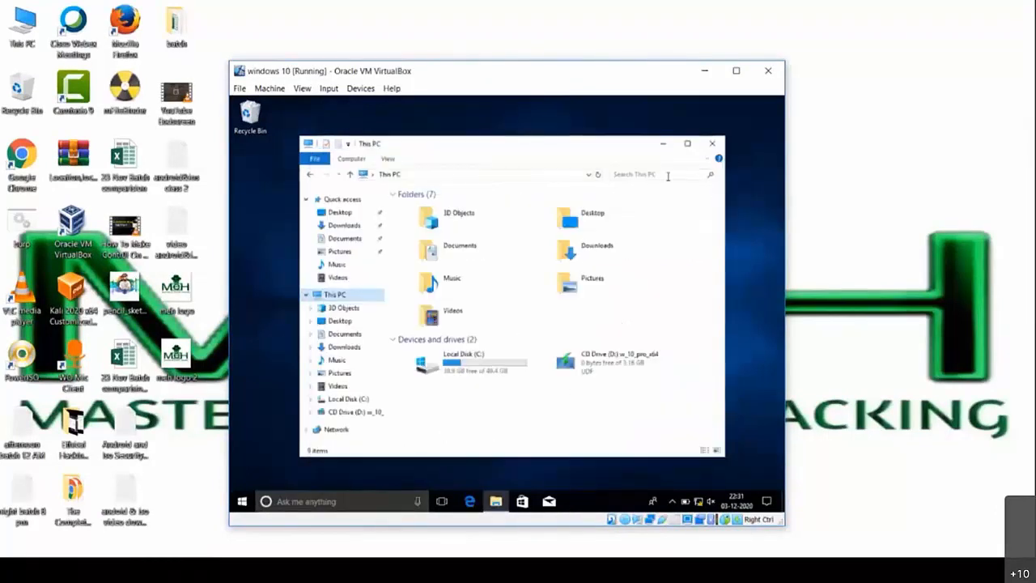
pyautogui.doubleClick(499, 364)
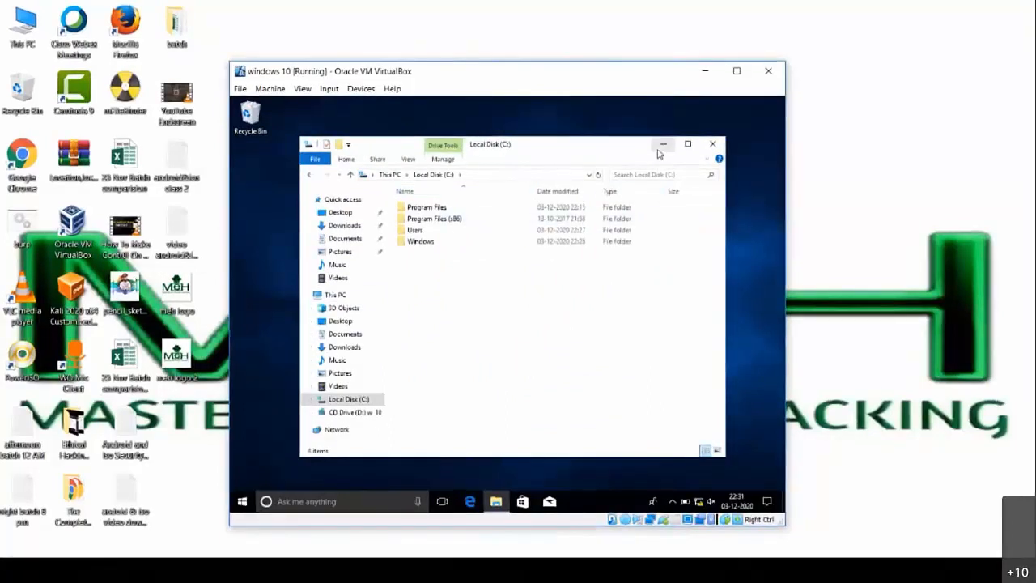
pyautogui.click(715, 145)
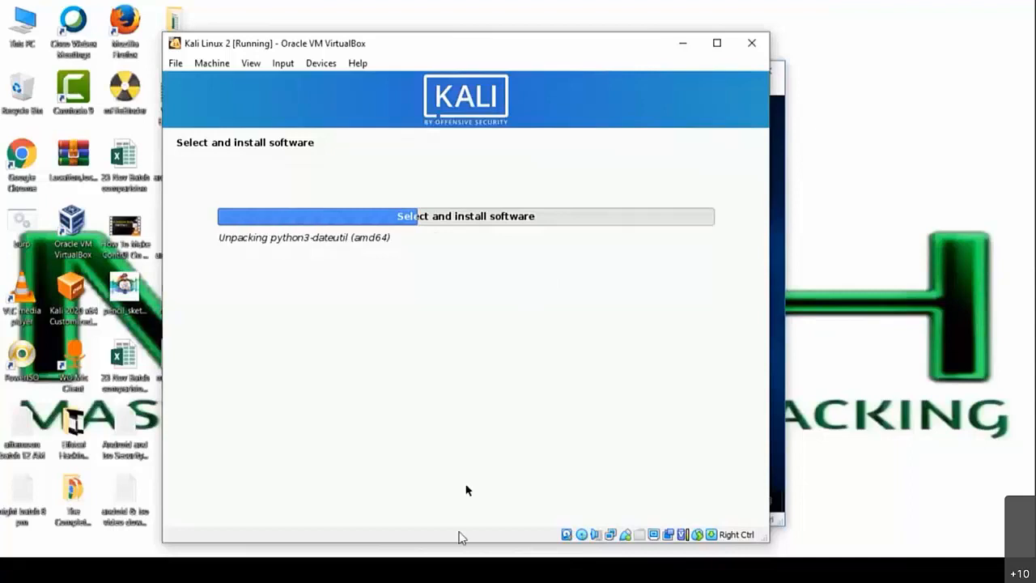
# - Bring up the VLC player with the Windows 10 installation video and close it
pyautogui.moveTo(463, 572)
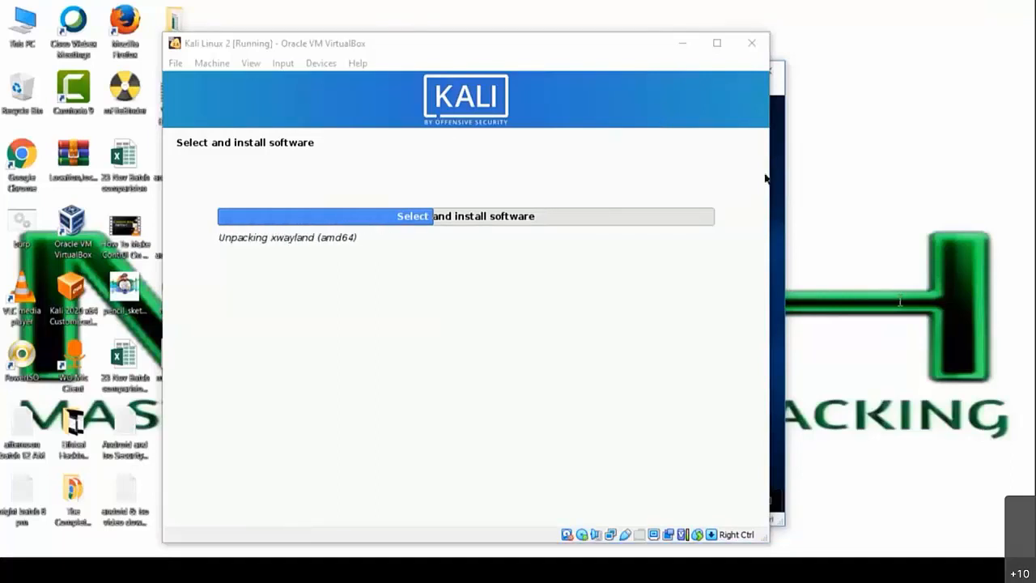
pyautogui.moveTo(725, 562)
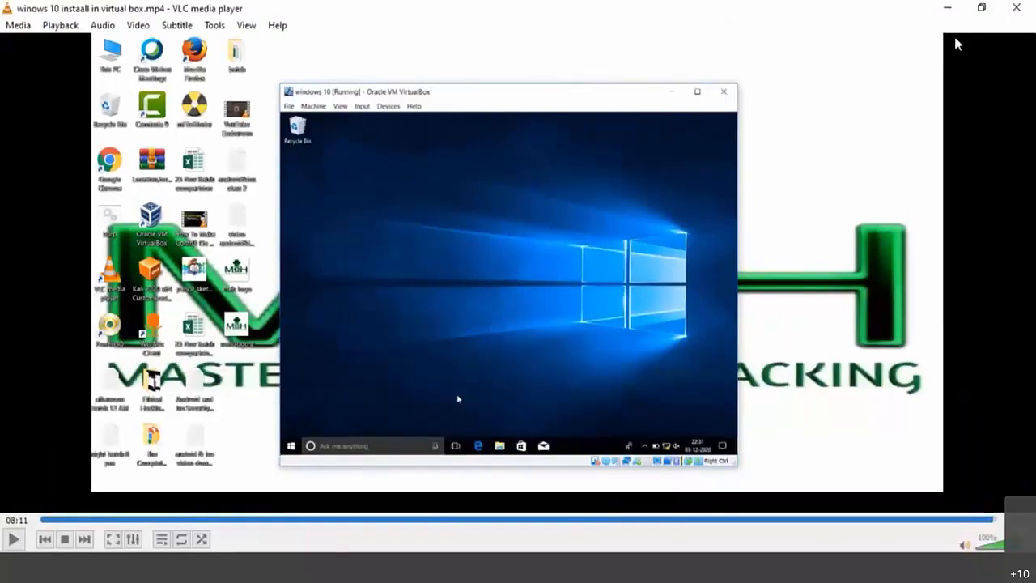
pyautogui.click(1011, 15)
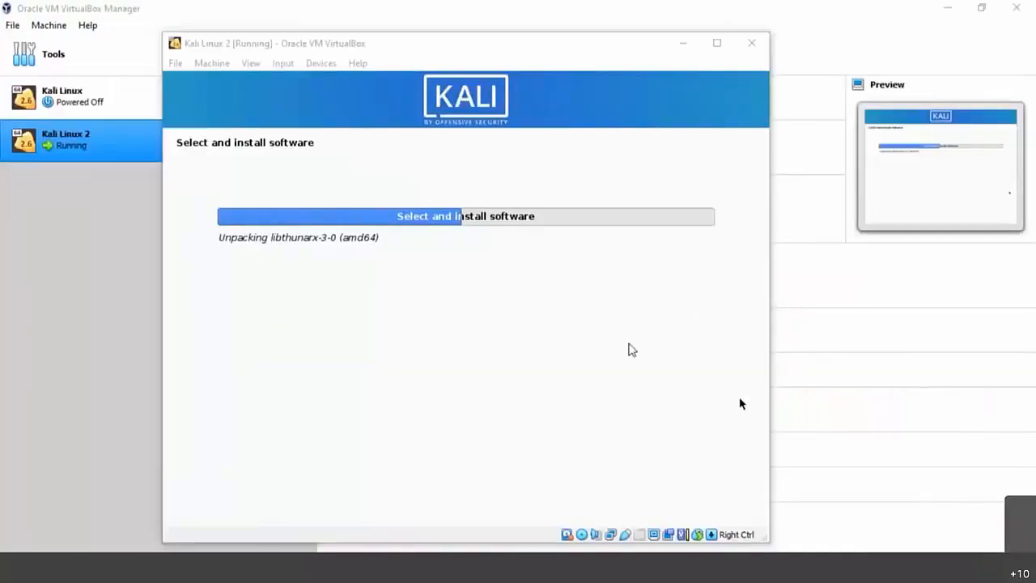
# - Switch between VirtualBox Manager and the Kali Linux 2 window to check the installation's progress
pyautogui.click(642, 565)
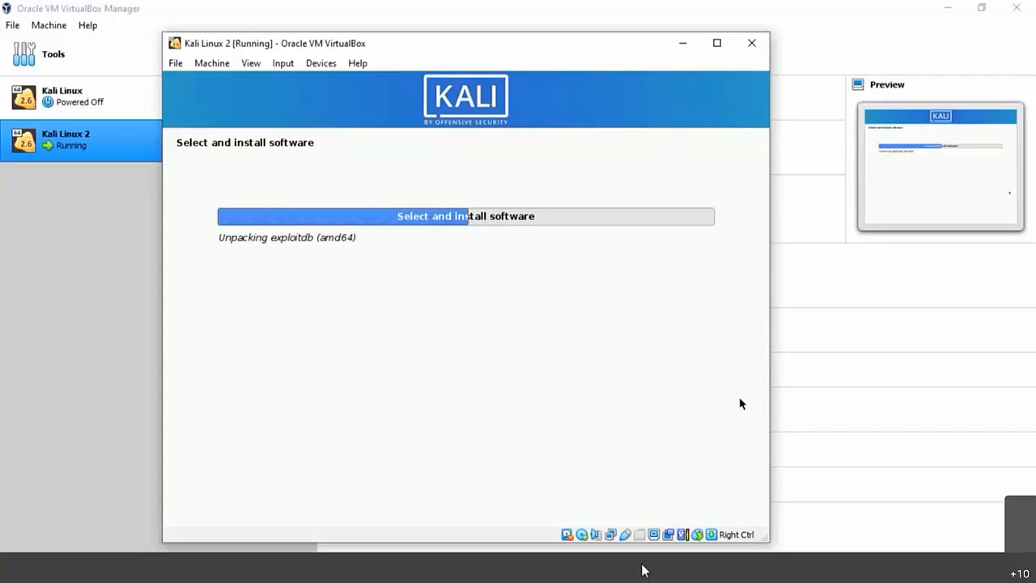
pyautogui.click(617, 570)
pyautogui.click(617, 571)
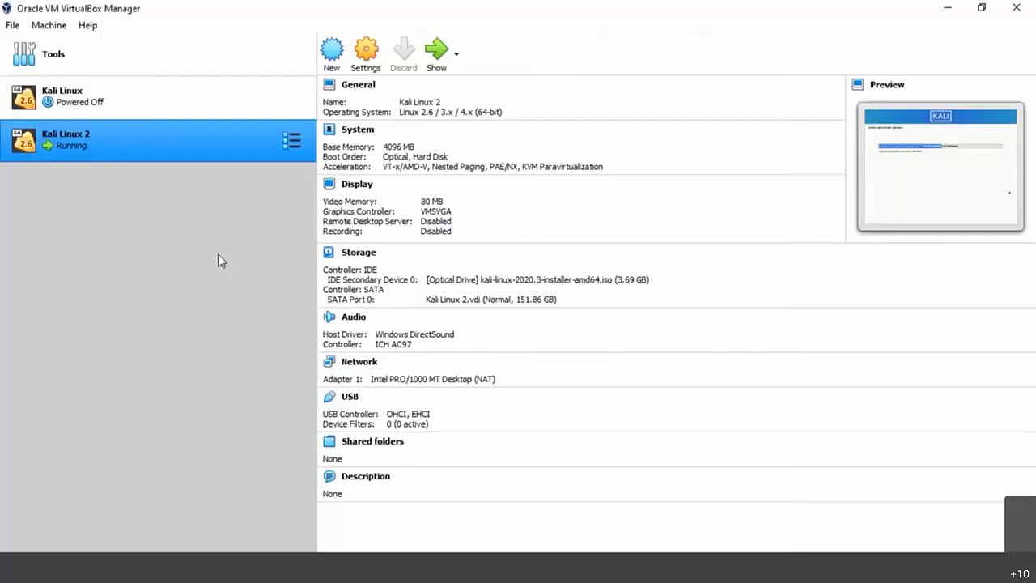
pyautogui.click(652, 568)
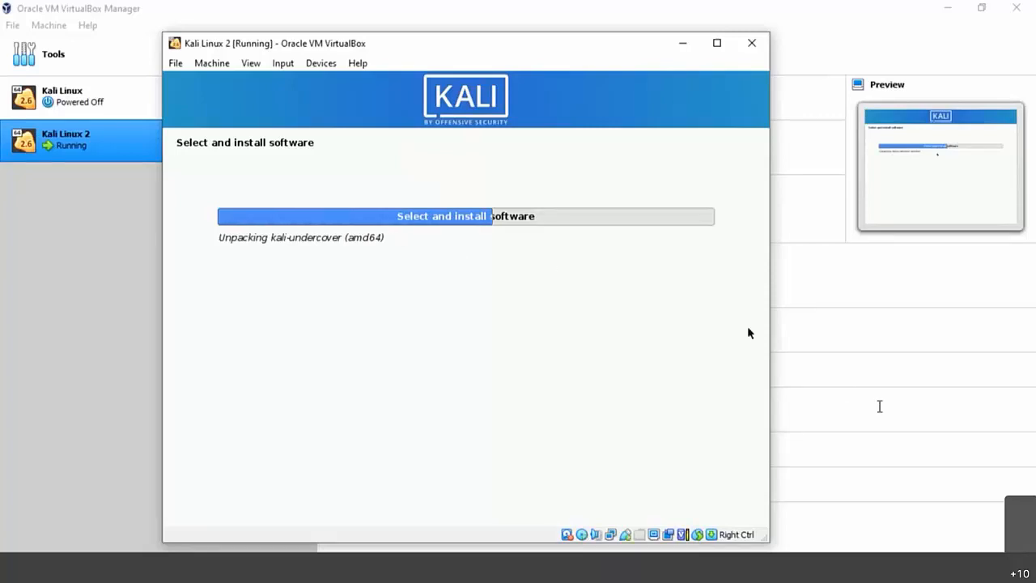
pyautogui.click(816, 399)
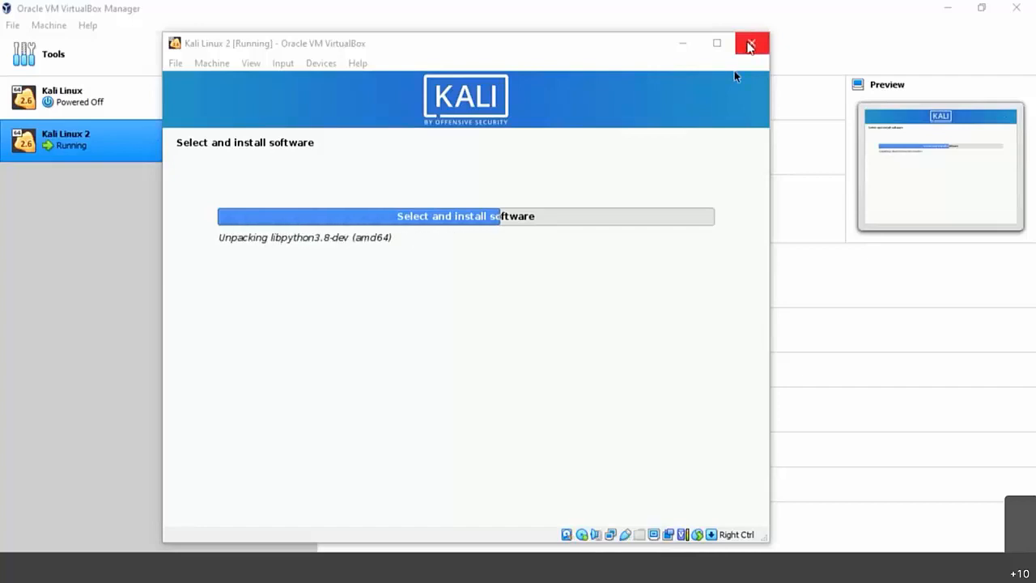
# - Close the Kali Linux 2 virtual machine by powering it off
pyautogui.click(749, 46)
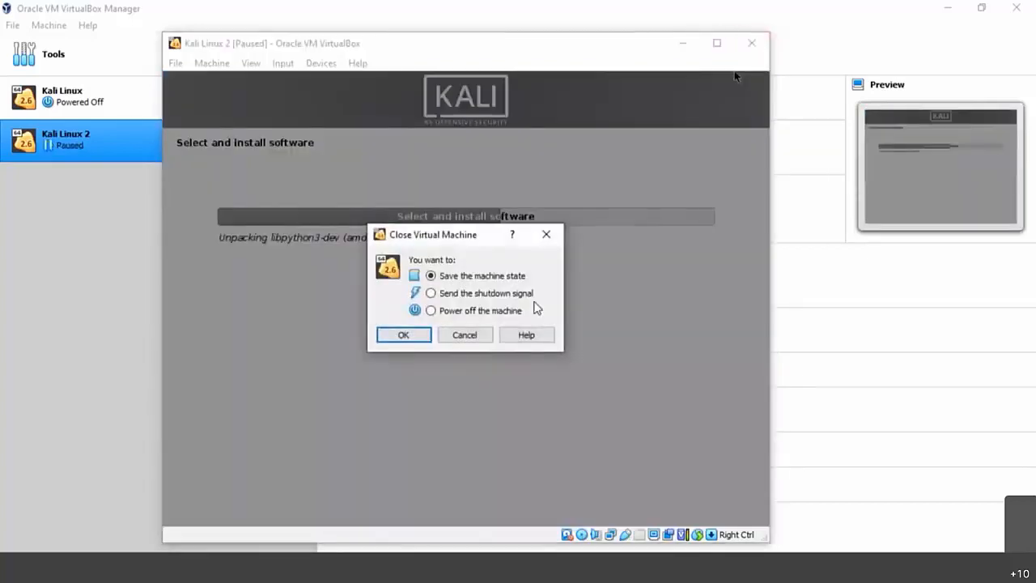
pyautogui.click(431, 310)
pyautogui.click(402, 336)
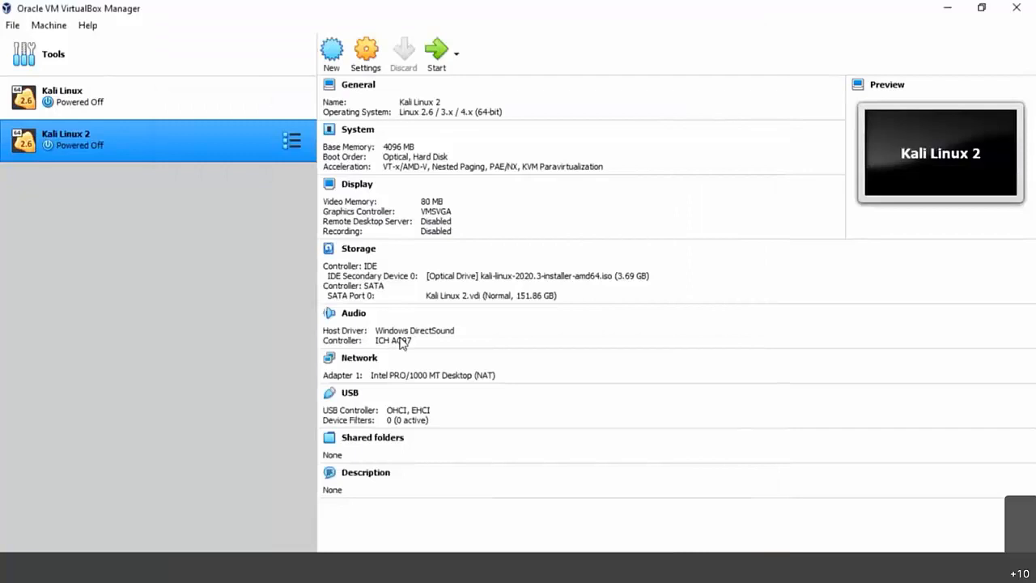
# - Start the Kali Linux virtual machine, bring its whole window into view and dismiss its keyboard and mouse integration messages
pyautogui.click(88, 104)
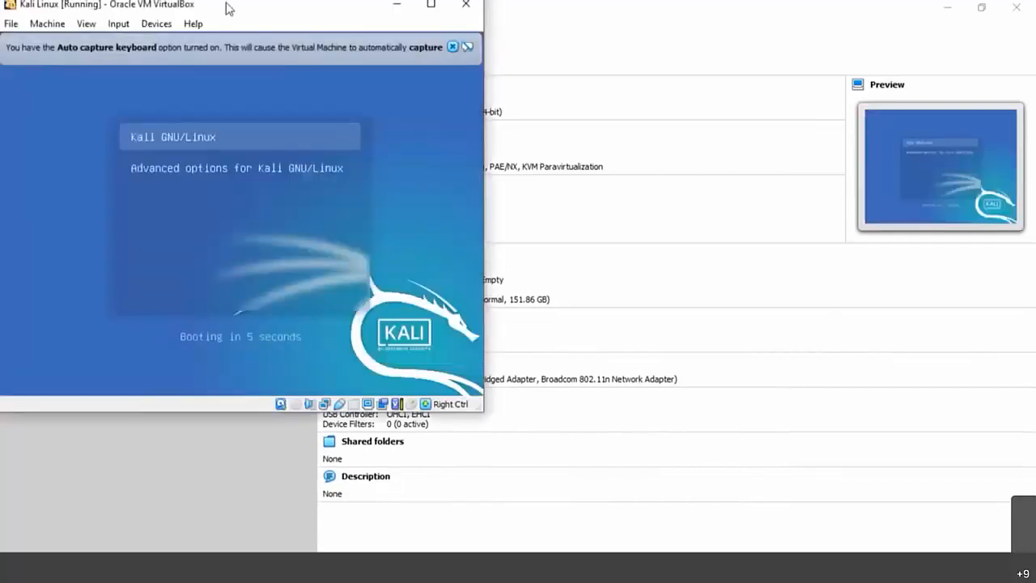
pyautogui.moveTo(215, 8); pyautogui.dragTo(382, 111)
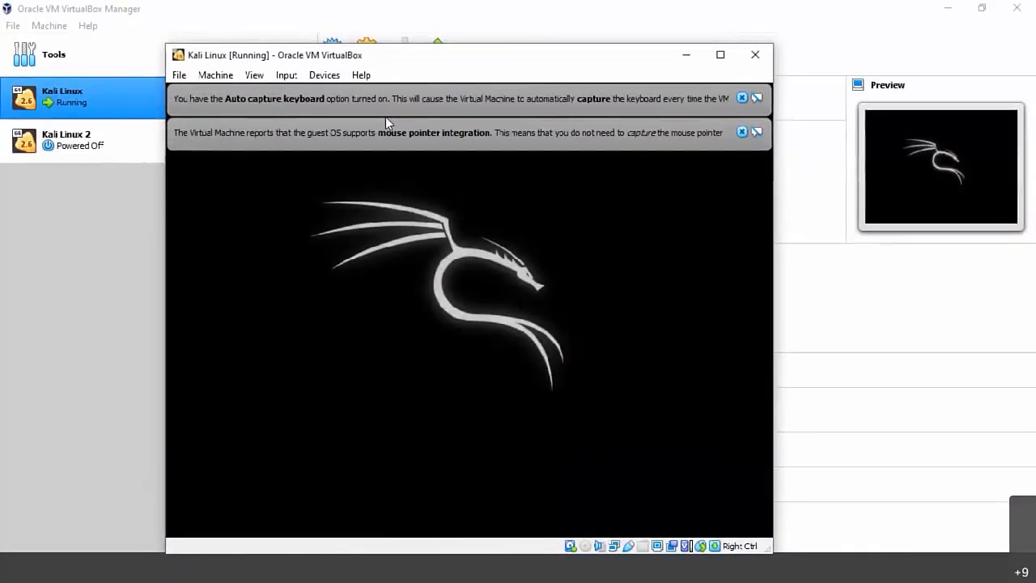
pyautogui.click(742, 133)
pyautogui.click(742, 98)
pyautogui.moveTo(467, 53); pyautogui.dragTo(466, 39)
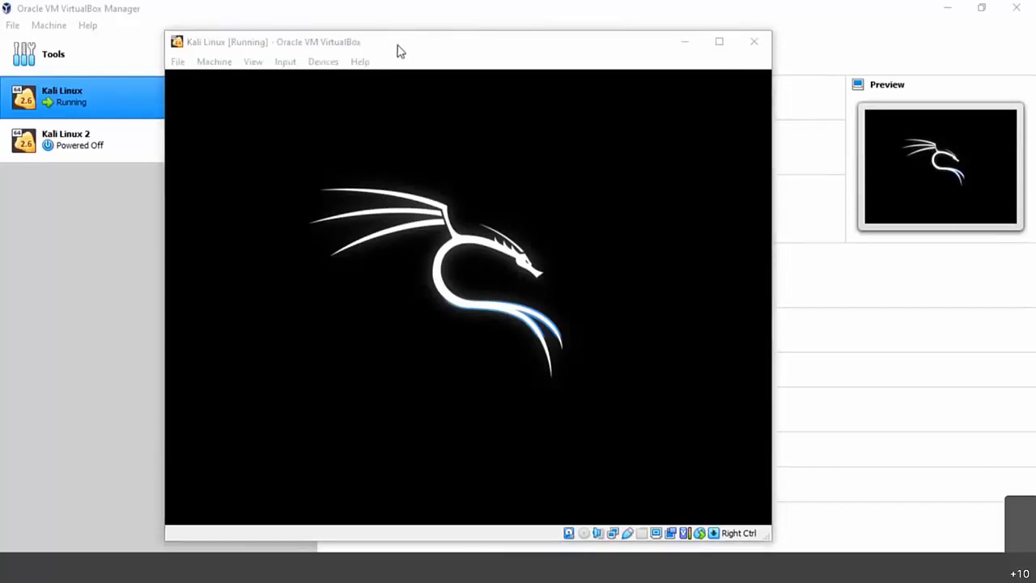
# - Reposition the Kali Linux window and log in to the meh account with its password
pyautogui.moveTo(397, 51); pyautogui.dragTo(407, 50)
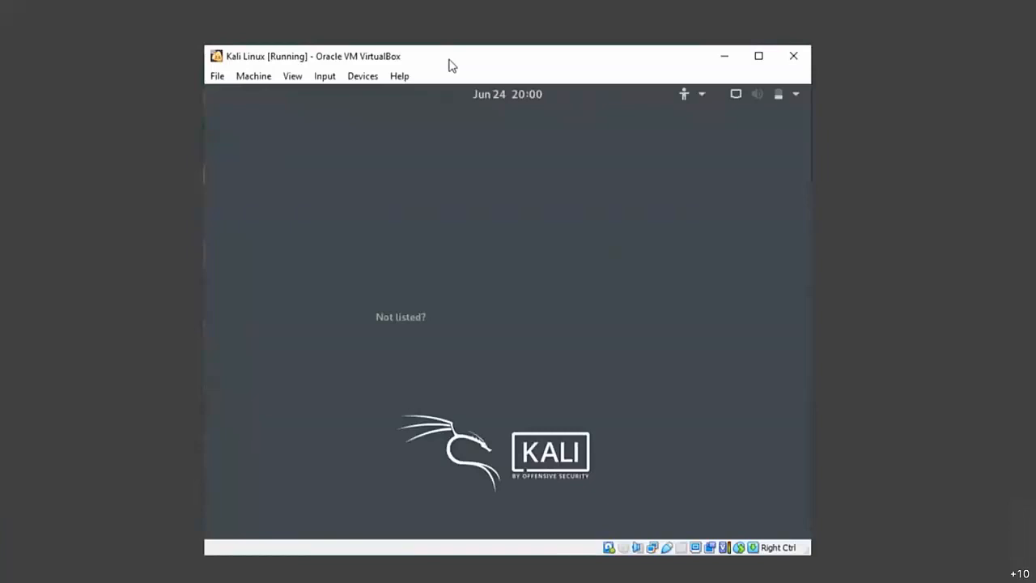
pyautogui.moveTo(451, 65); pyautogui.dragTo(478, 51)
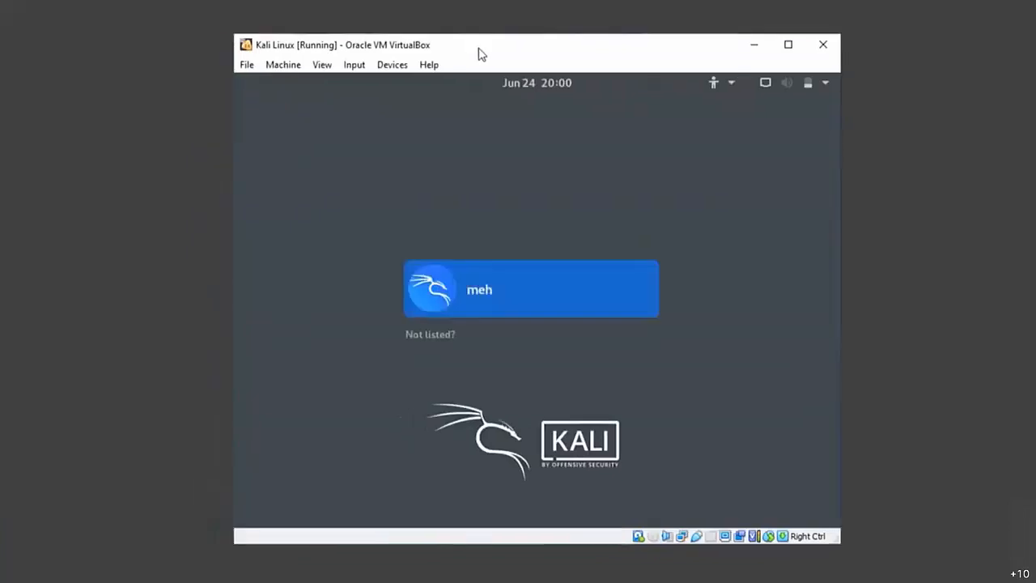
pyautogui.click(516, 296)
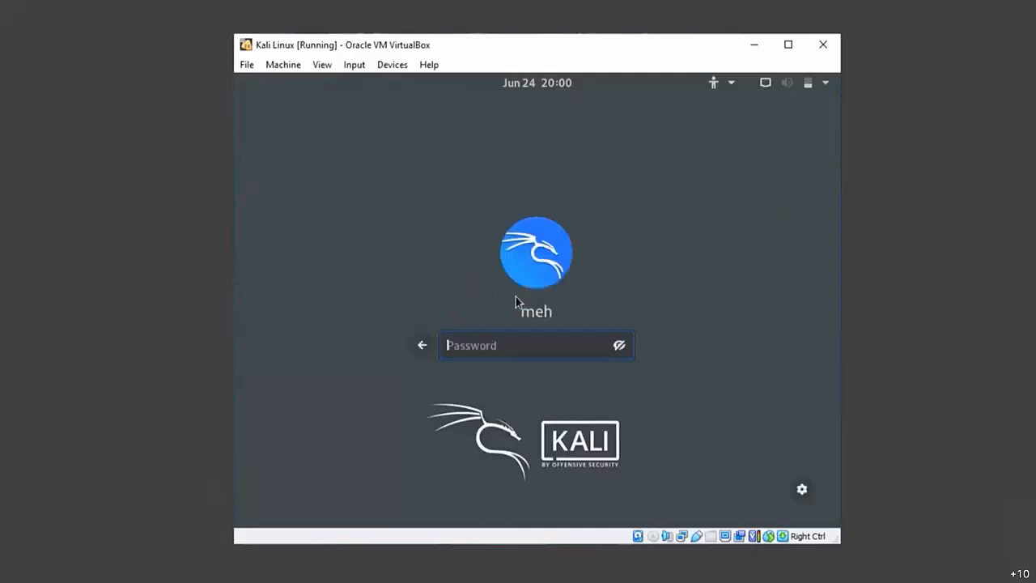
pyautogui.write('*********')
pyautogui.press('Return')
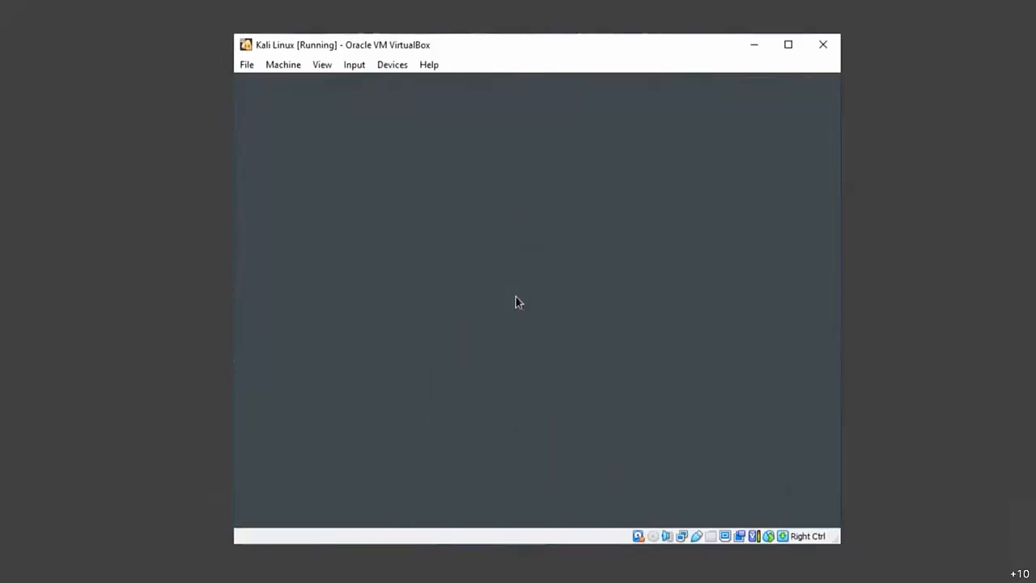
# - Maximize the Kali Linux window and switch it to full-screen mode
pyautogui.click(783, 50)
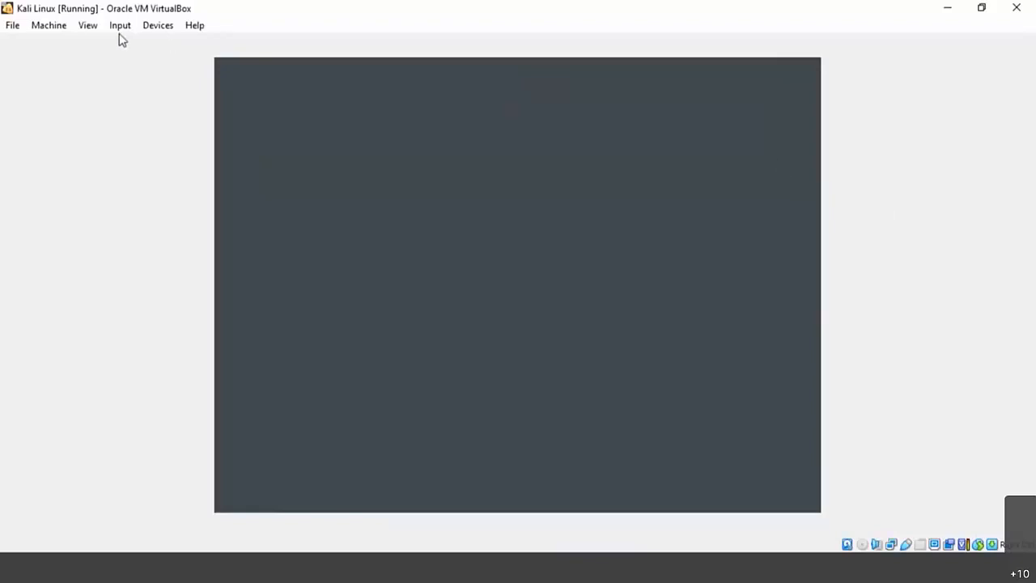
pyautogui.click(86, 30)
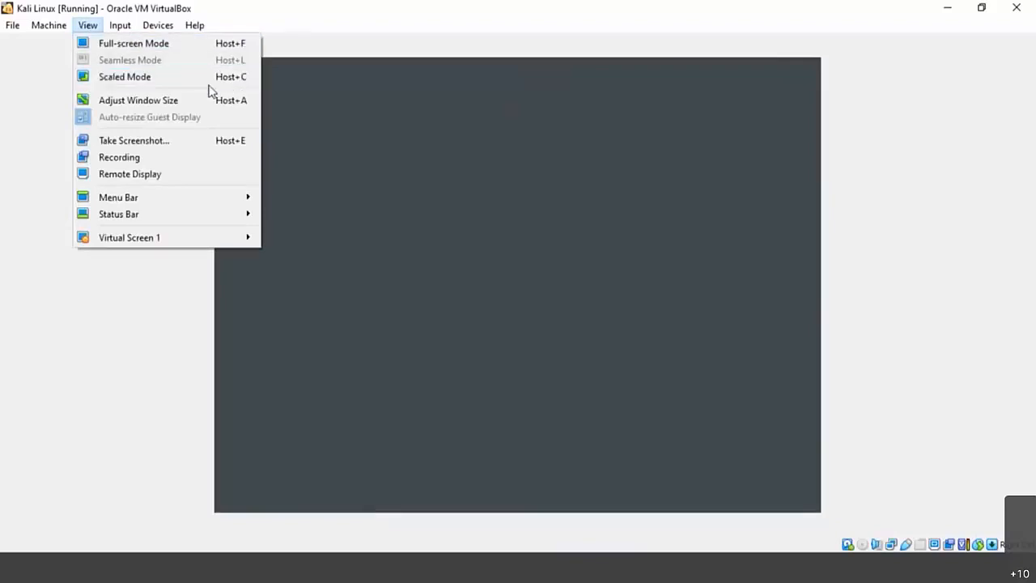
pyautogui.click(157, 47)
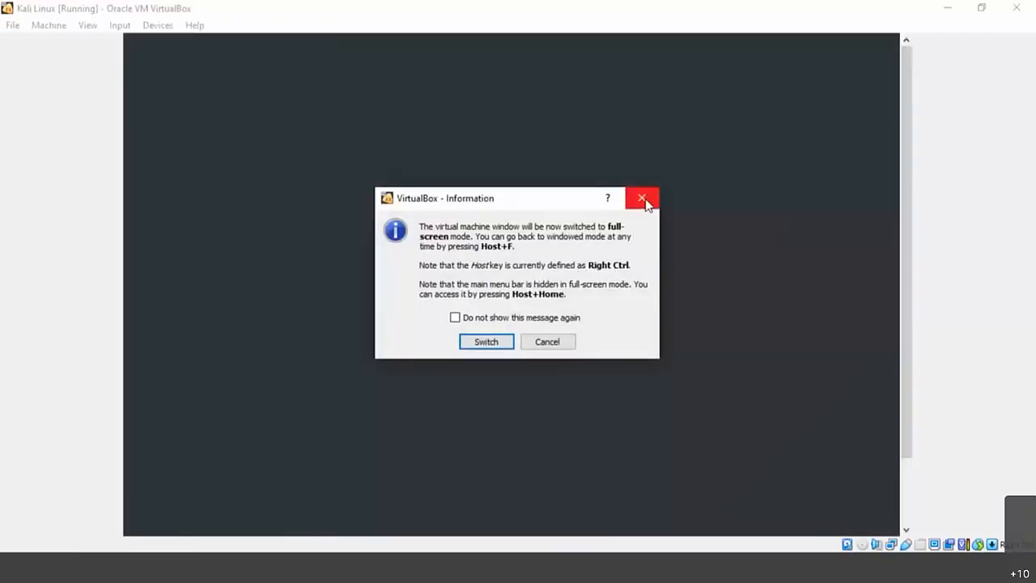
pyautogui.click(643, 199)
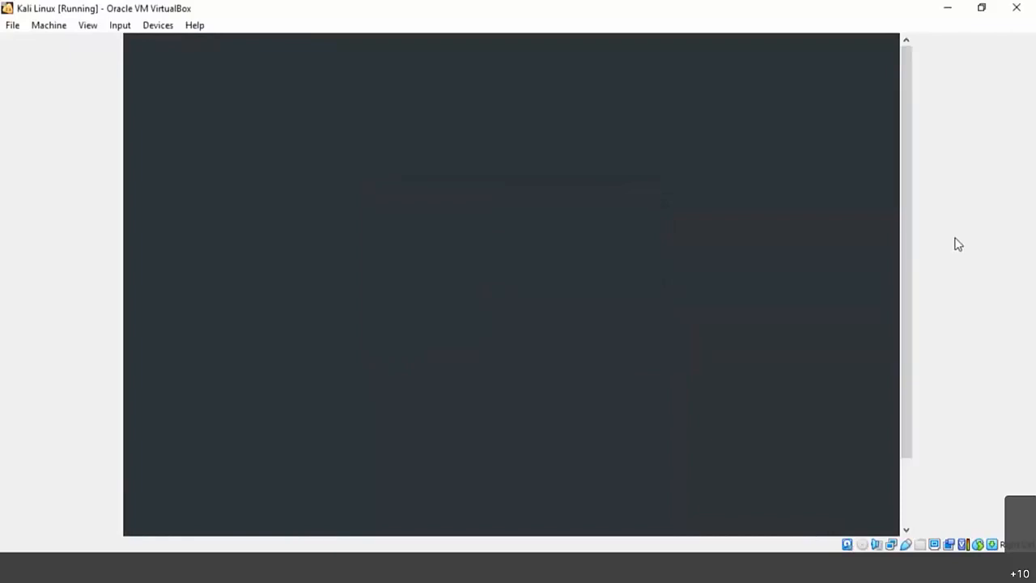
pyautogui.hotkey('ctrl', 'f')
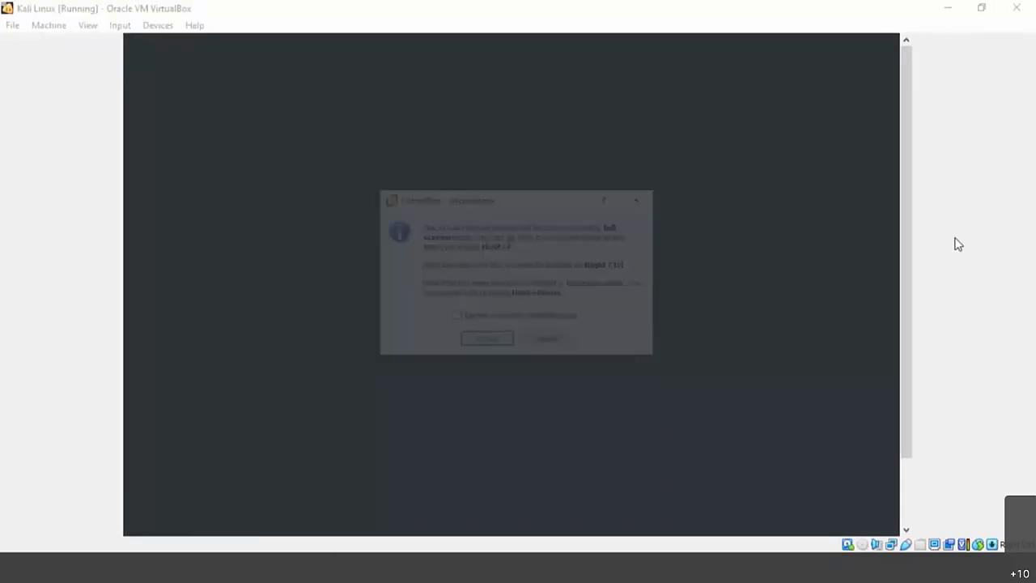
pyautogui.press('Return')
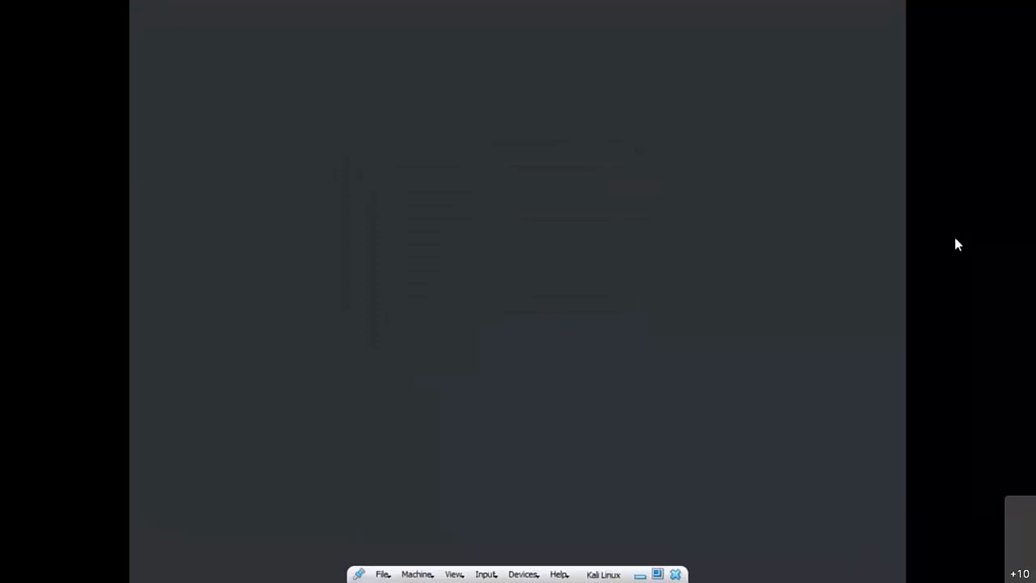
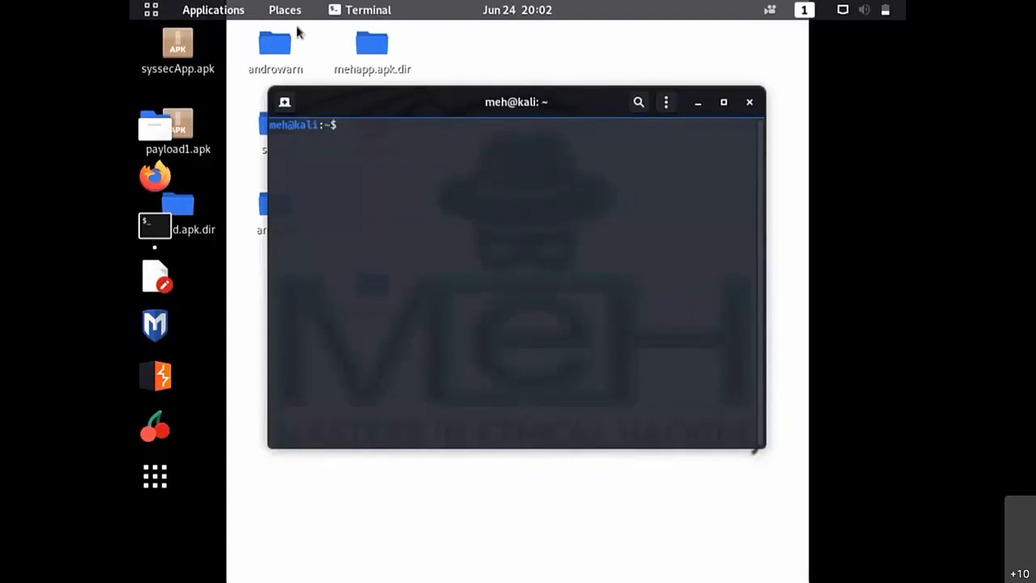
# - List the network interfaces with ifconfig, and open a root shell with sudo su using the account password
pyautogui.write('ifconfig')
pyautogui.press('Return')
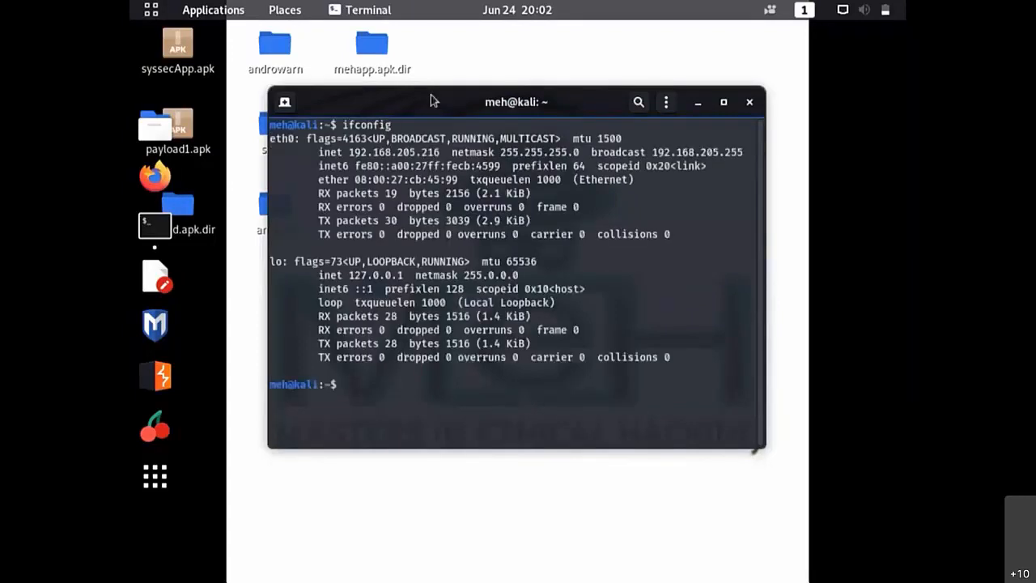
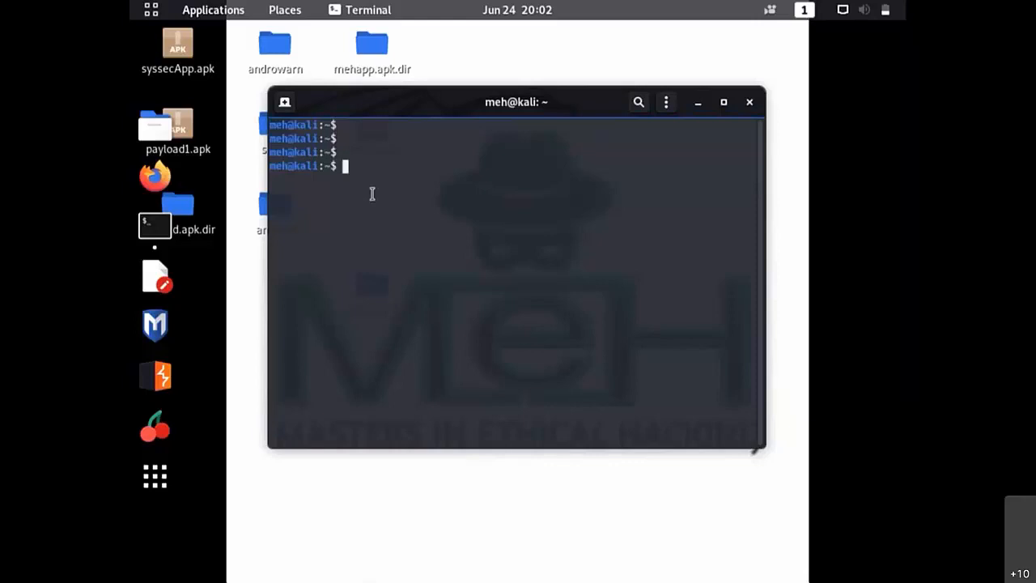
pyautogui.write('sudo su')
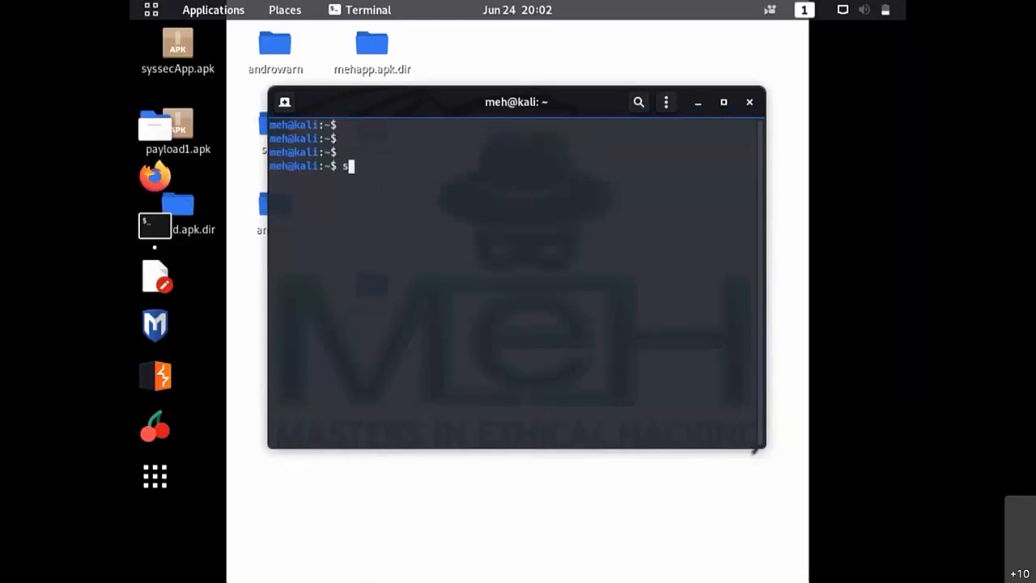
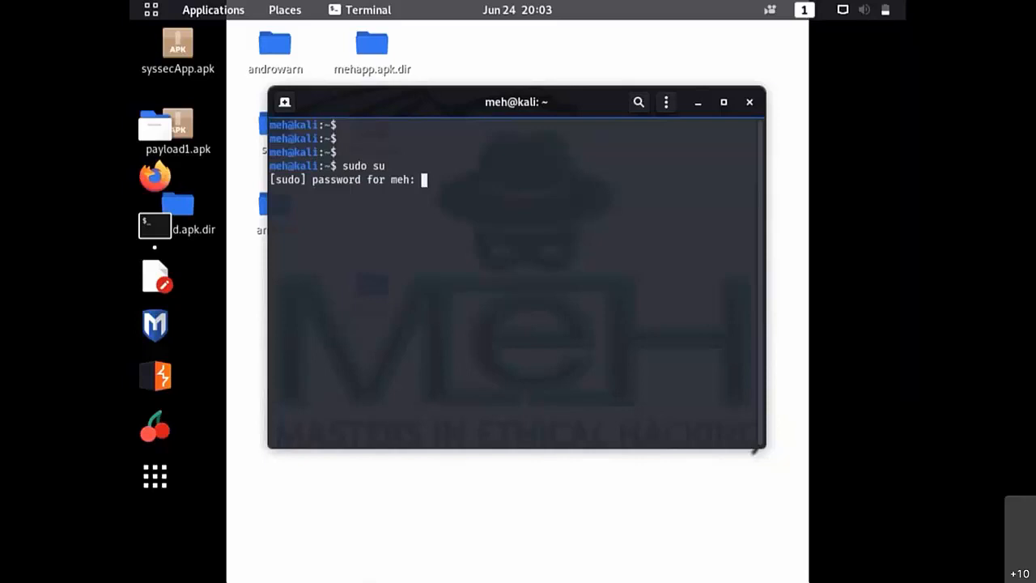
pyautogui.press('Return')
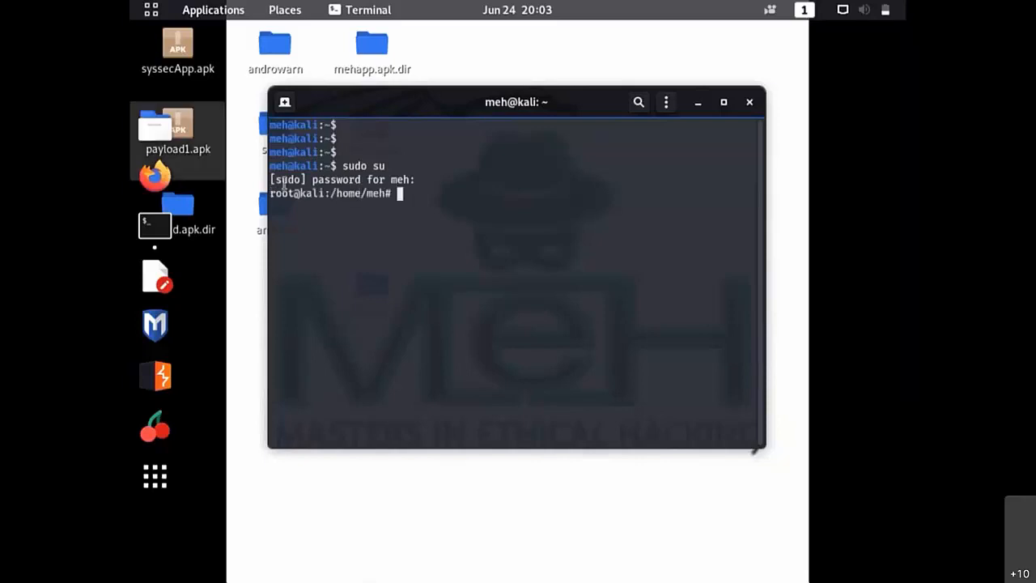
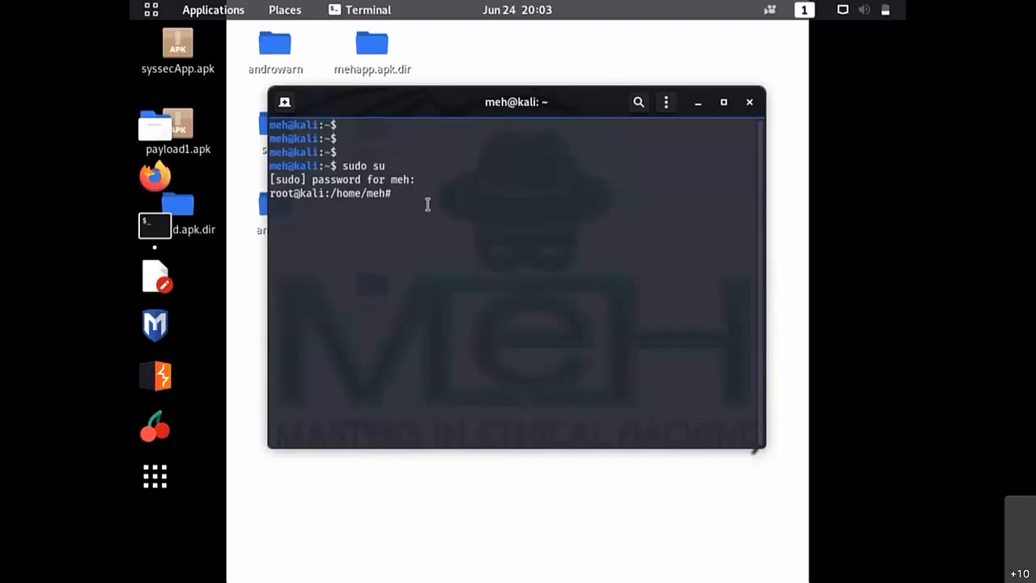
# - Exit the root shell and clear the terminal
pyautogui.write('exit')
pyautogui.press('Return')
pyautogui.write('clear')
pyautogui.press('Return')
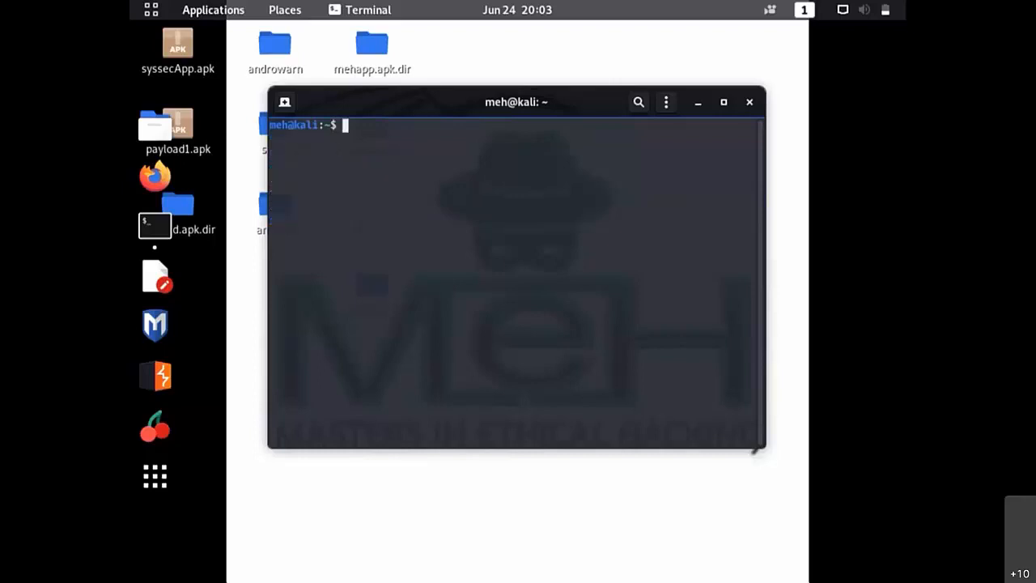
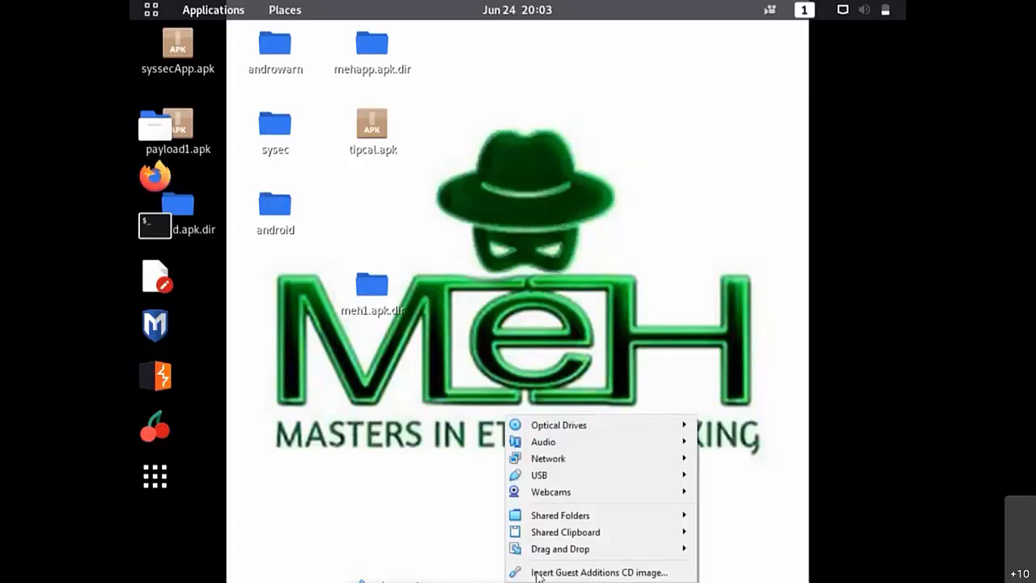
# - Show the USB device options of the Kali Linux virtual machine
pyautogui.moveTo(564, 481)
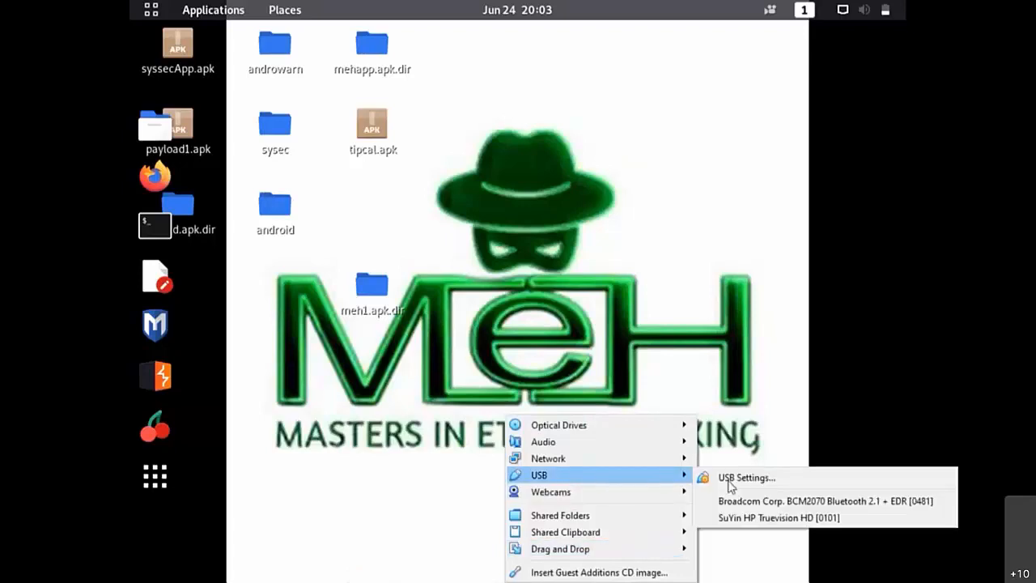